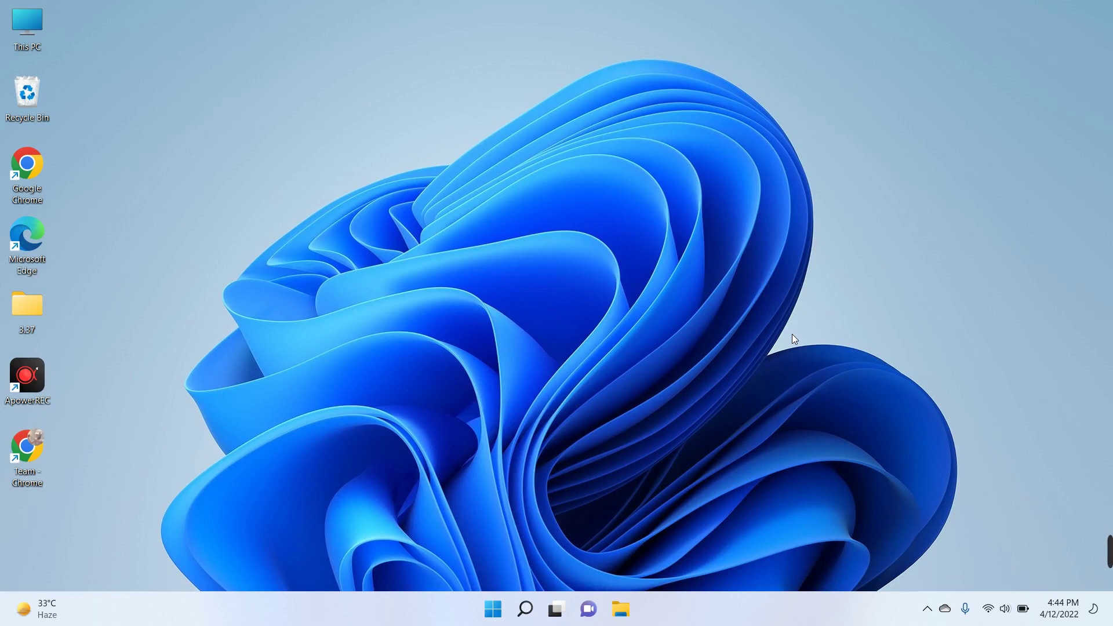
right_click(584, 262)
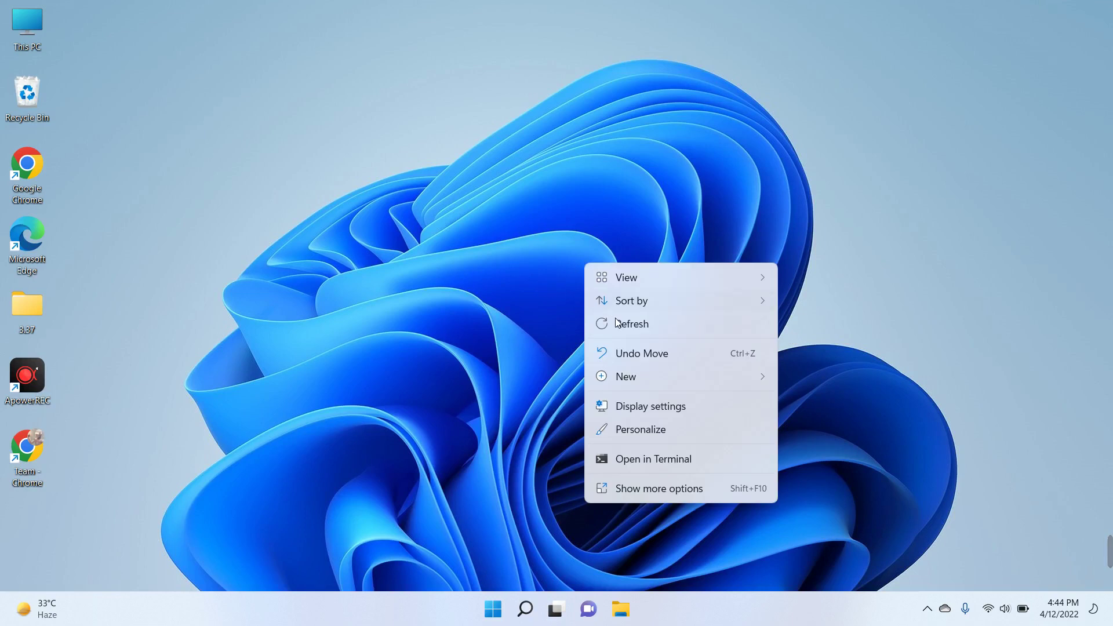
left_click(498, 237)
right_click(499, 237)
left_click(536, 295)
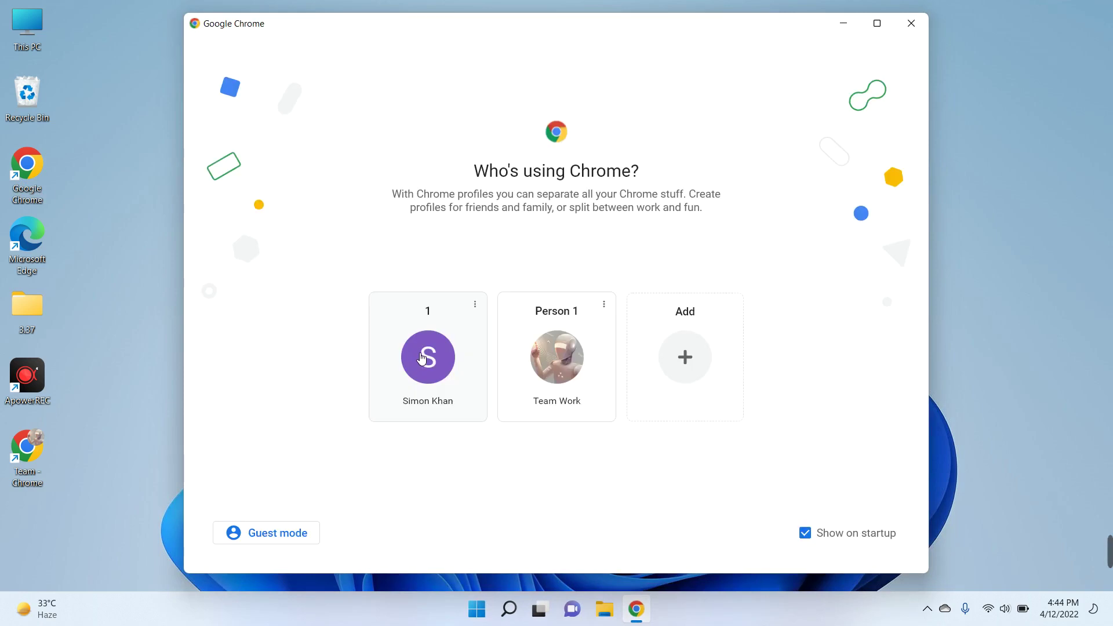
Enter Chrome with the first profile and open the existing "Untitled spreadsheet" from the bookmarked Google Sheets
left_click(422, 357)
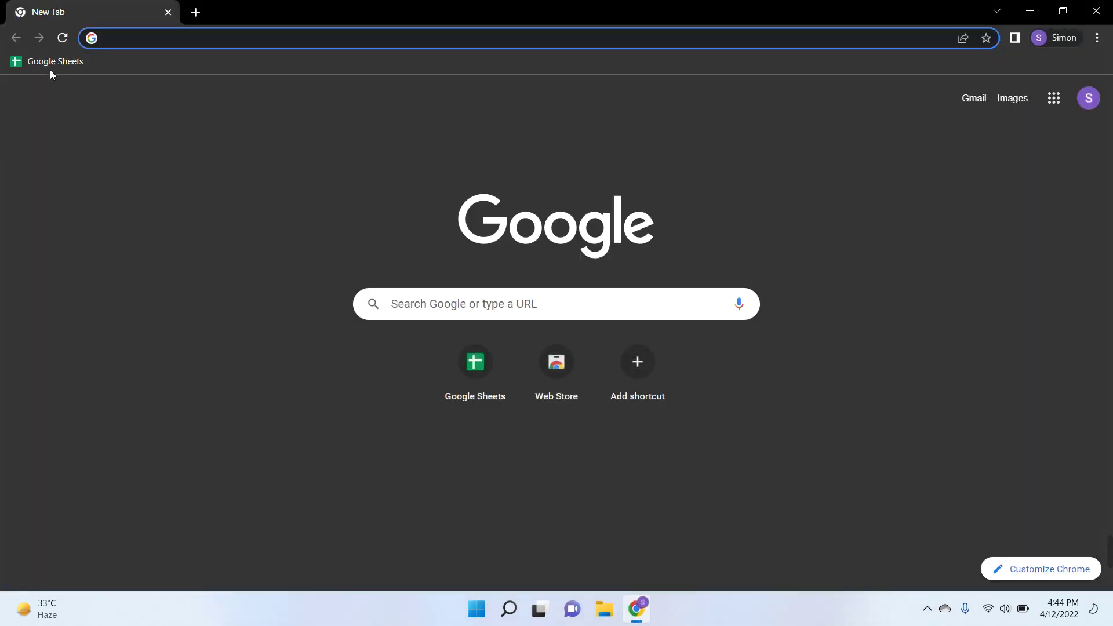
left_click(48, 66)
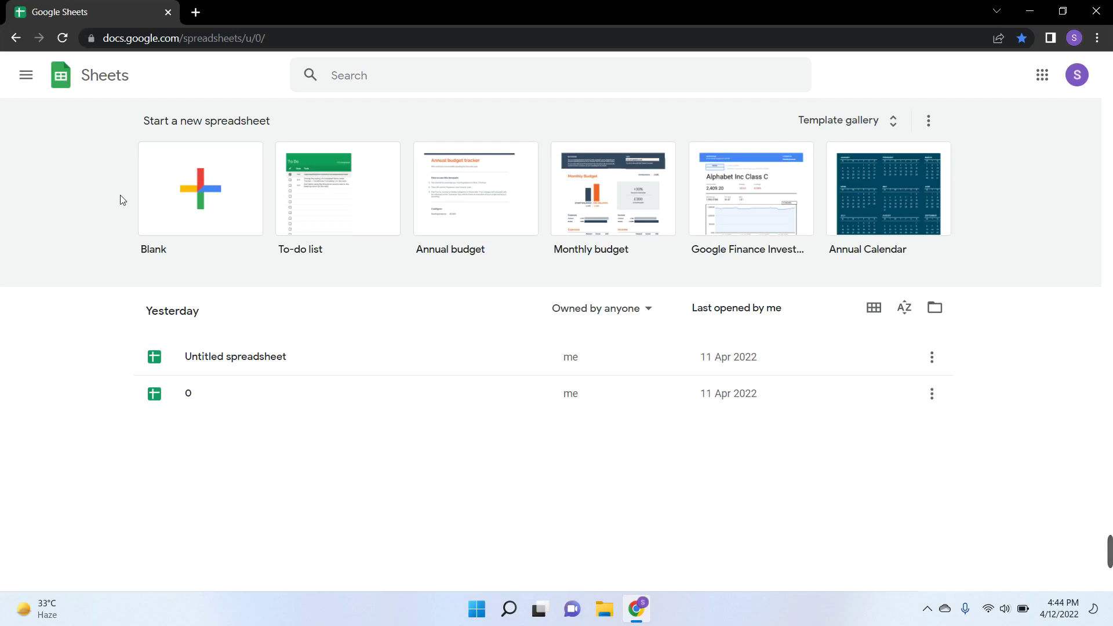
left_click(248, 373)
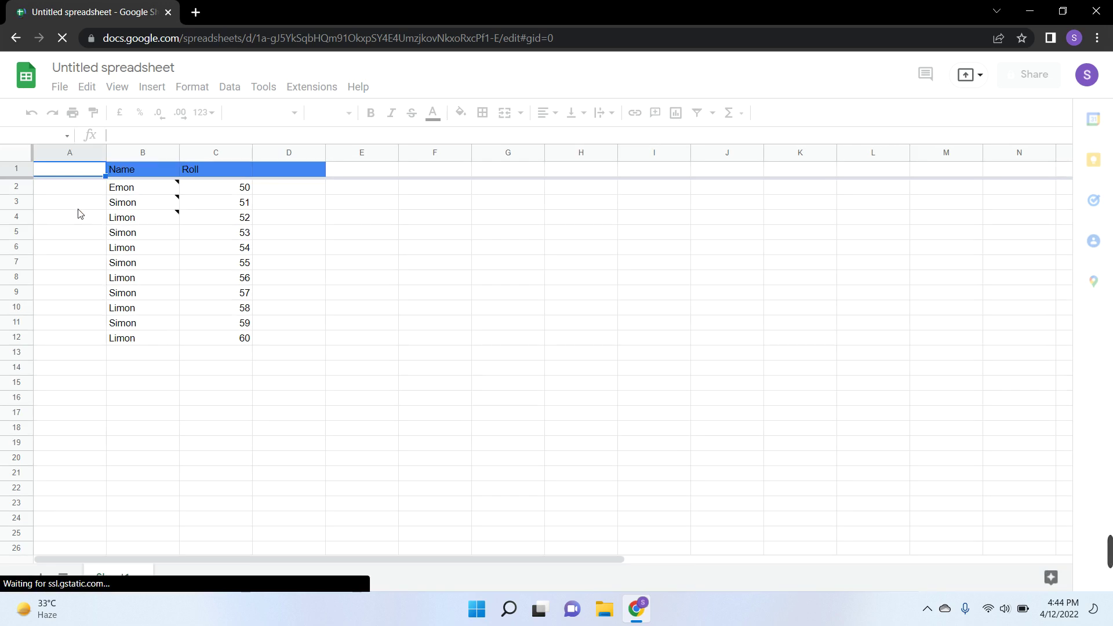
Try to clear all rows from 1 to 1000 in Sheet1
left_click(23, 171)
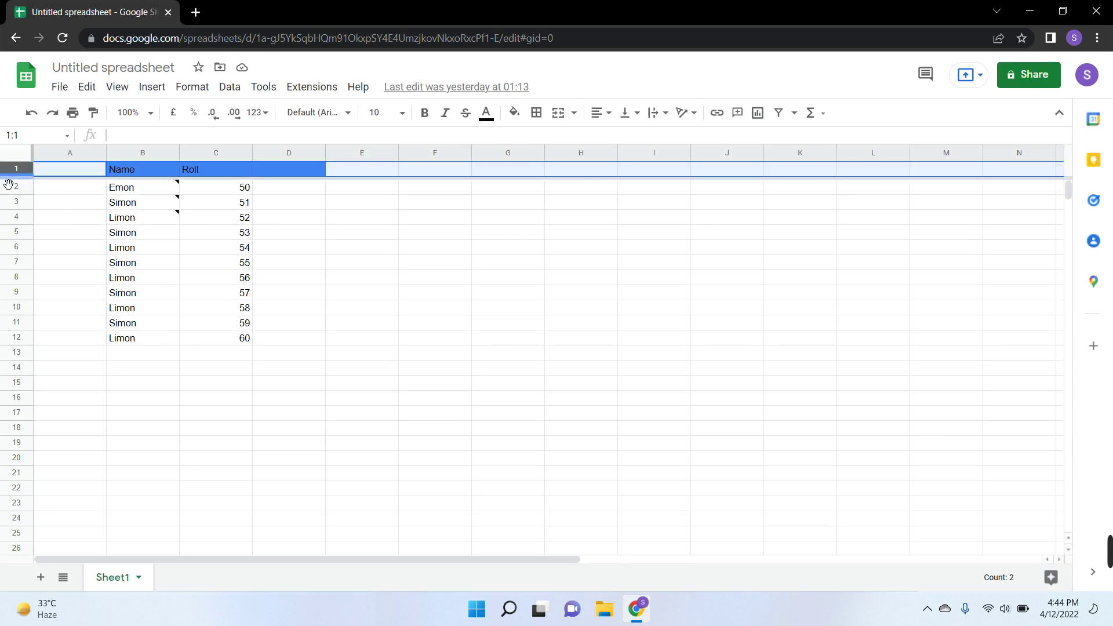
key("ctrl+shift+Down")
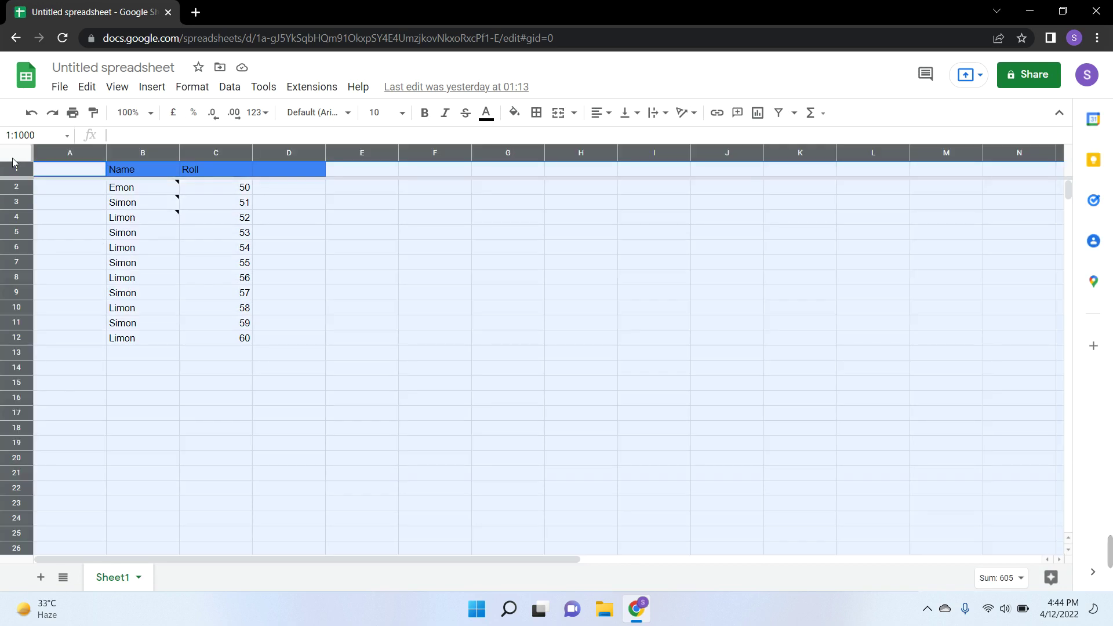
right_click(15, 163)
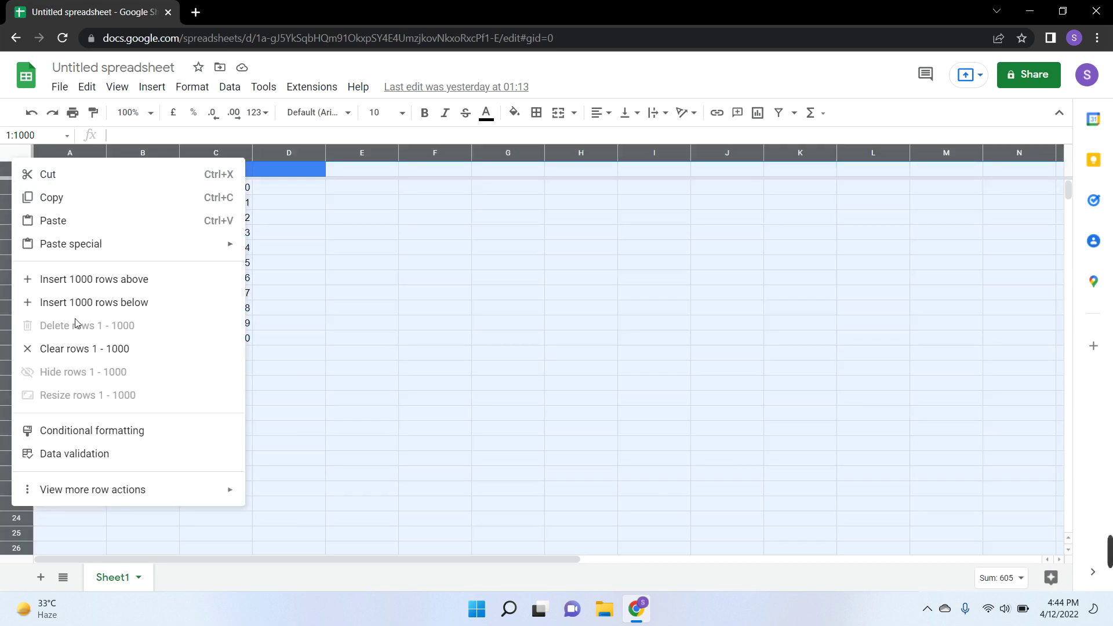
left_click(86, 348)
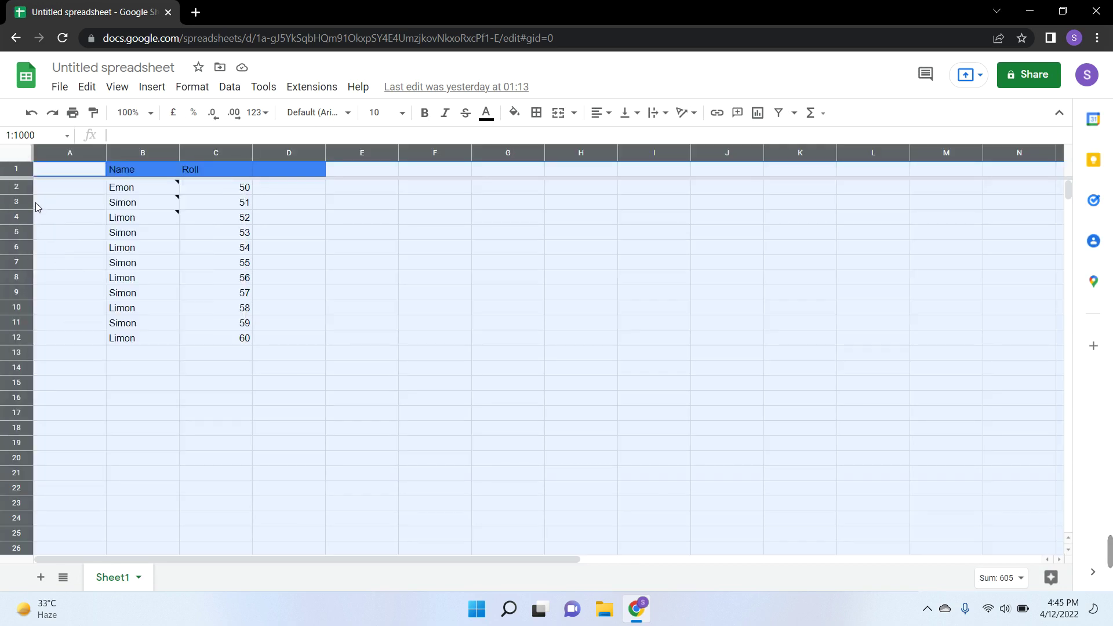
left_click(341, 252)
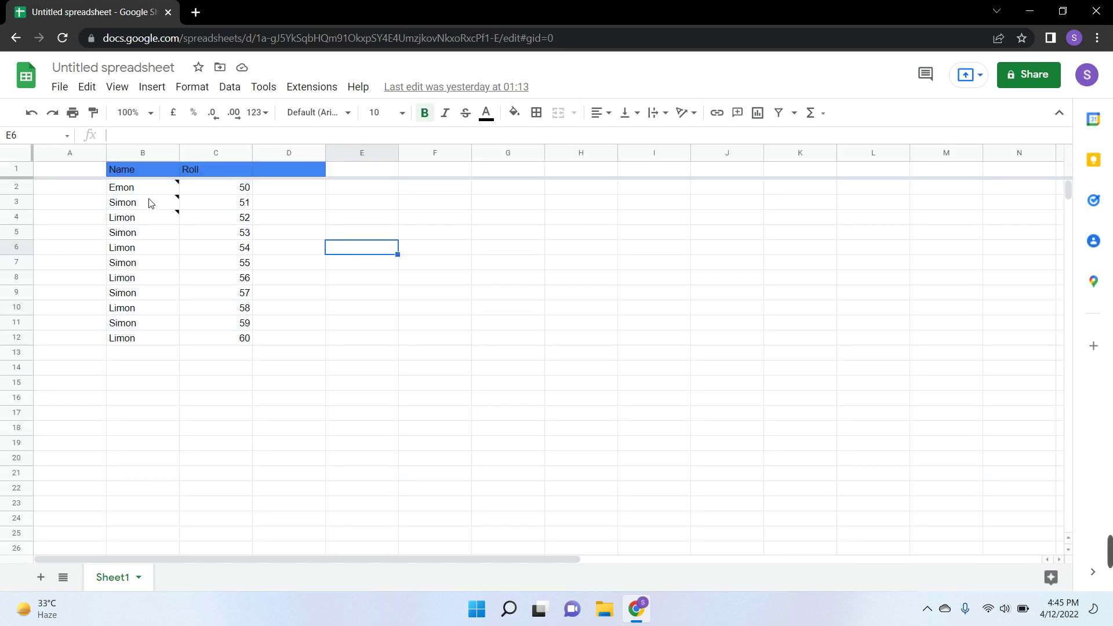
Delete the contents of the range A2:D13, keeping the header row
left_click_drag(100, 191, 273, 355)
key("Delete")
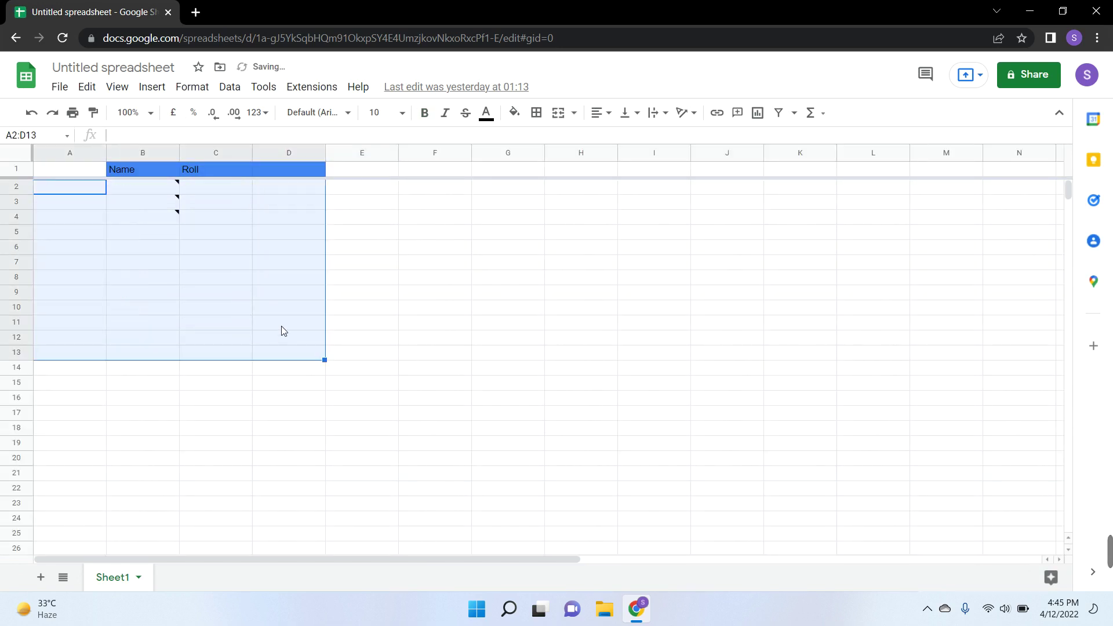
left_click(372, 310)
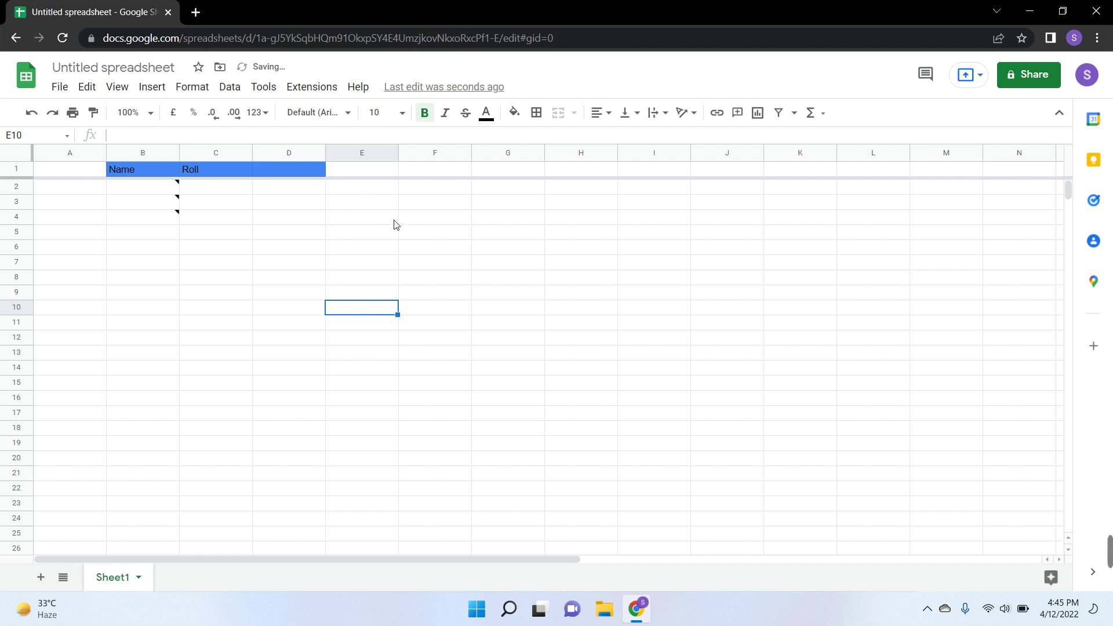
left_click(257, 155)
left_click(434, 248)
key("super")
type("c")
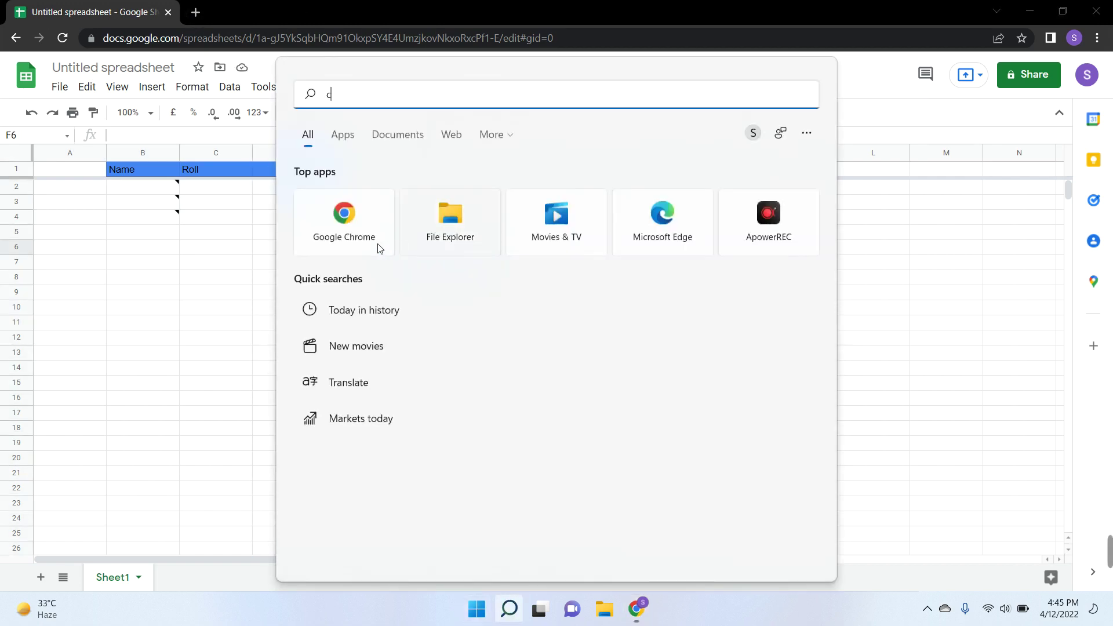
Enter filler text "cnbcgngvbmn" in C6, "nmvbm" in E4, "vbn vb" in D6 and "m vbm vb" in E7
left_click(247, 251)
type("cnbcgngvbmn")
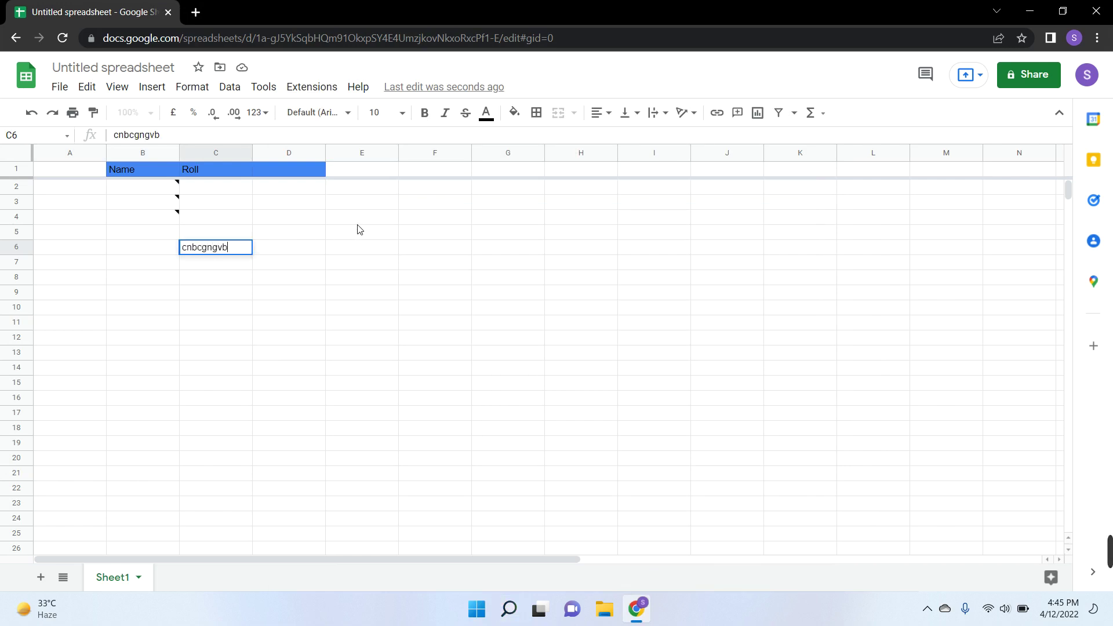
left_click(356, 219)
type("nmvbm")
left_click(319, 250)
type("vbn vb")
left_click(356, 262)
type("m vbm vb")
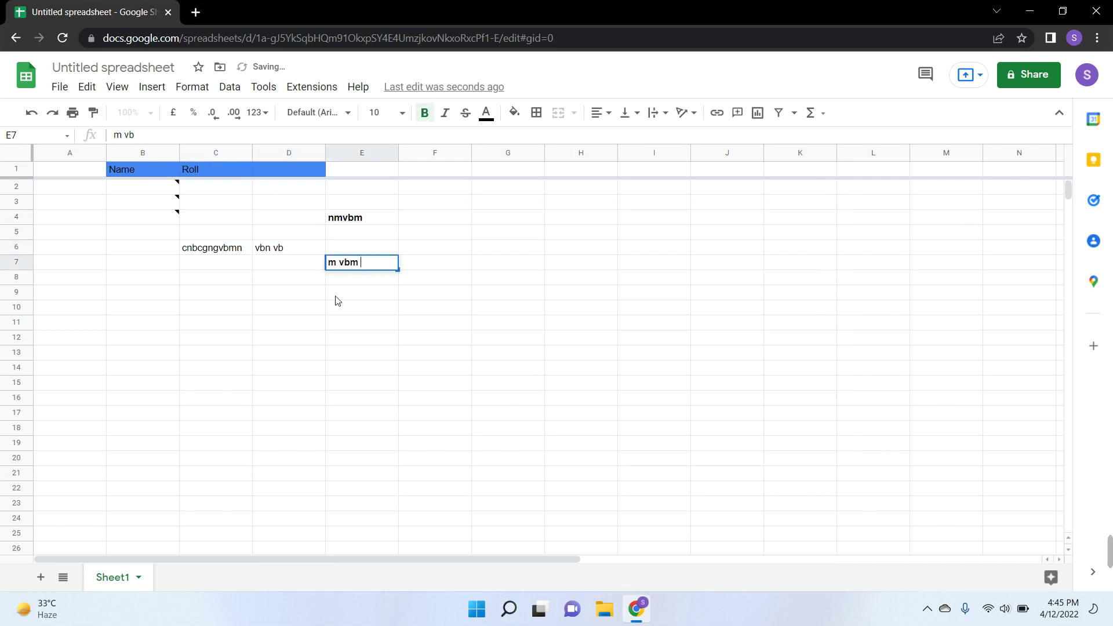
Enter "m vbm v" in D8 and "vm vm" in E6, and replace the text in E7 with "bm bnm"
left_click(309, 279)
type("m vbm v")
left_click(333, 263)
type("bm bnm")
left_click(366, 251)
type("vm vm")
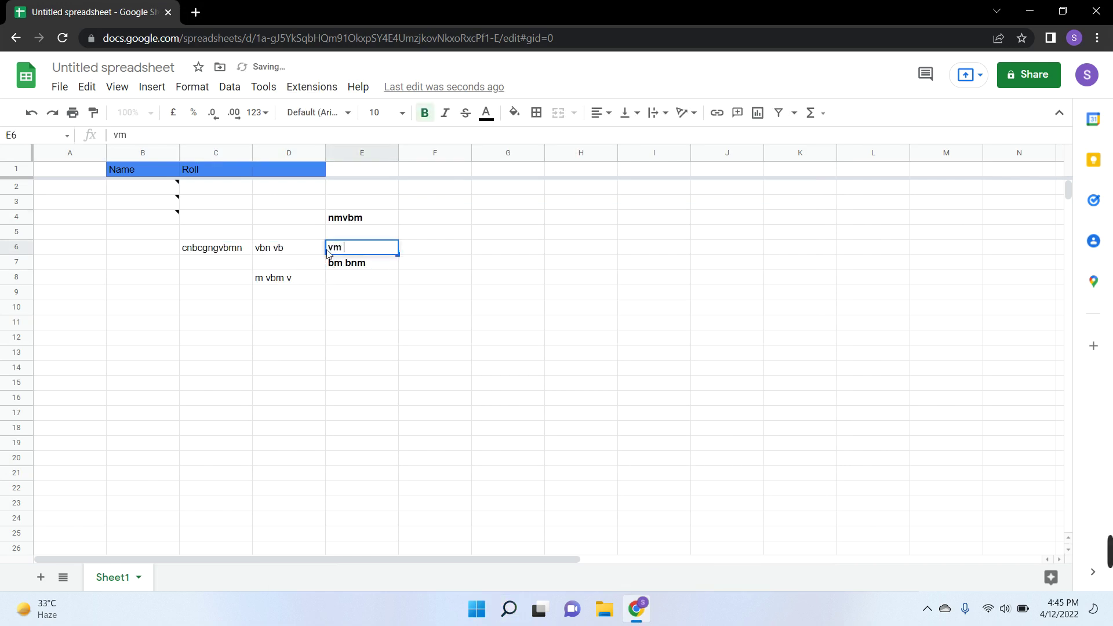
Fill cell D7 with "vbmnvbm" and cell D10 with "vbm vnm"
left_click(305, 261)
type("vbmnvbm")
key("Down")
key("Down")
key("Down")
type("vbm vnm")
Complete column D with "vbvm vn m" in D5, "vm" in D8 and "vnmvmvm vn" in D9
left_click(299, 233)
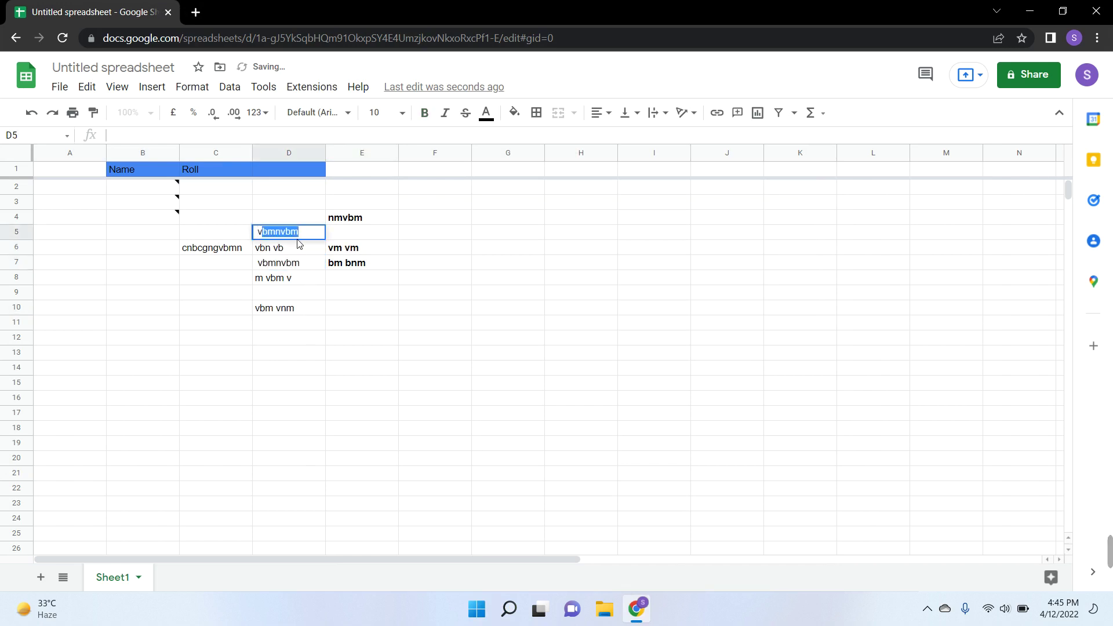
type("vbvm vn m")
left_click(296, 280)
type("vm")
left_click(296, 294)
type("vnmvmvm vn")
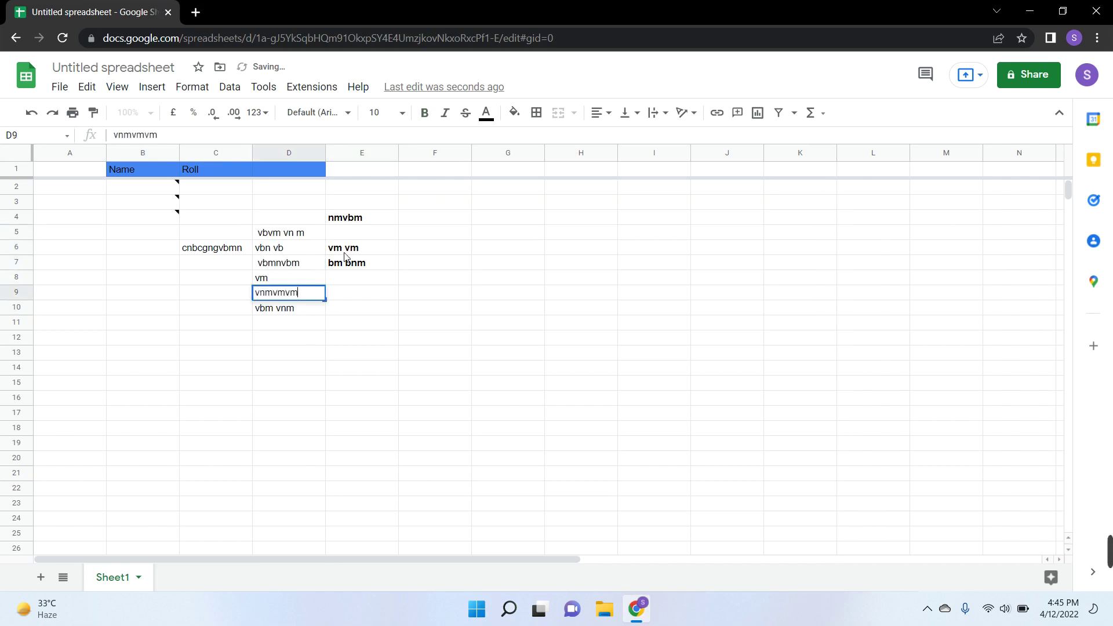
Replace the text in E6 with "m vbm v", and enter "m vbm" in E5 and "vb mvb" in E8
left_click(360, 249)
type("m vbm v")
left_click(357, 233)
type("m  vbm")
left_click(358, 283)
type("vb")
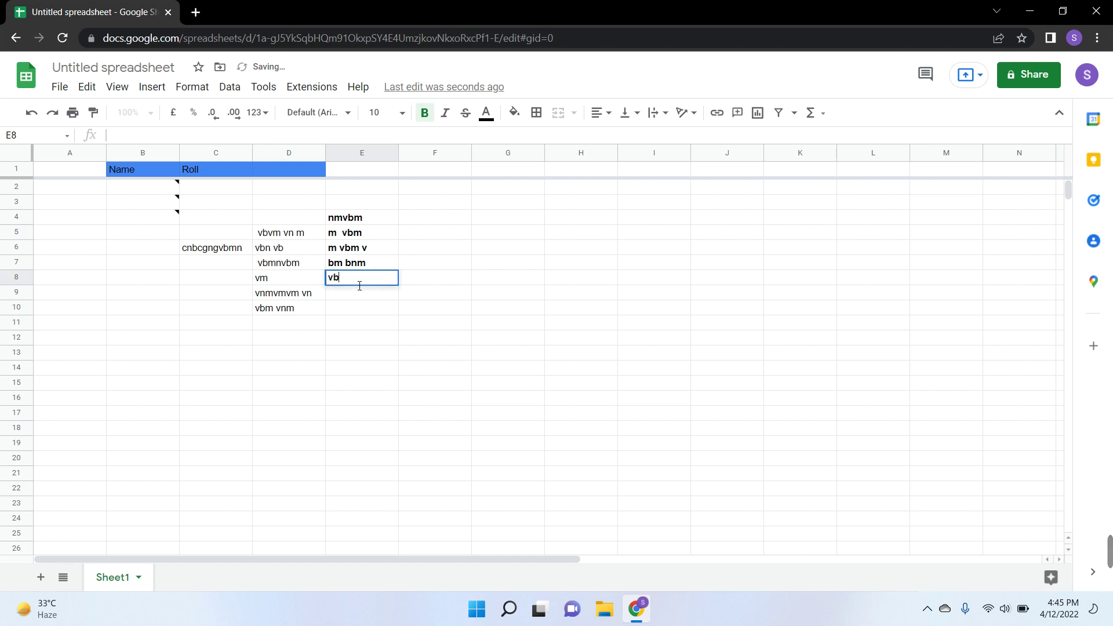
type(" mvb")
Complete column E with "cv bbcbc" in E10, "bcvn" in E11 and "cn vb nv" in E9
left_click(358, 309)
type("cv bbcbc")
key("Return")
type("bcvn")
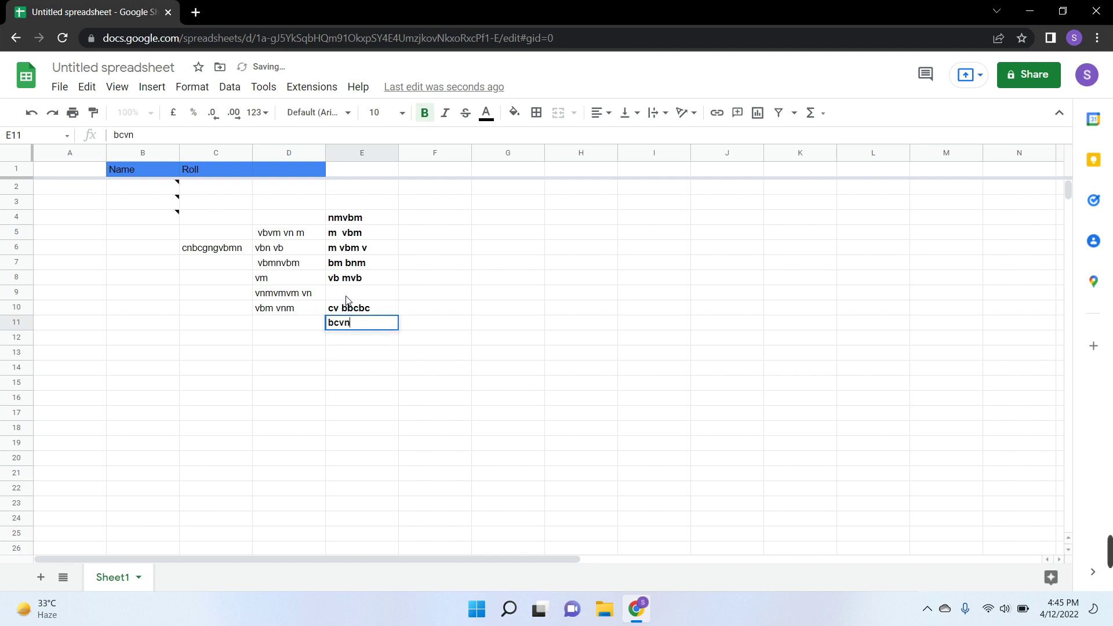
left_click(347, 297)
type("cn vb nv")
Replace the text in C6 with "bnv", and enter "n vb nv" in C7, "bnvbnb" in C9 and "n bvvn" in C8
left_click(226, 248)
type("bnv")
left_click_drag(225, 261, 226, 277)
type("n vb nv")
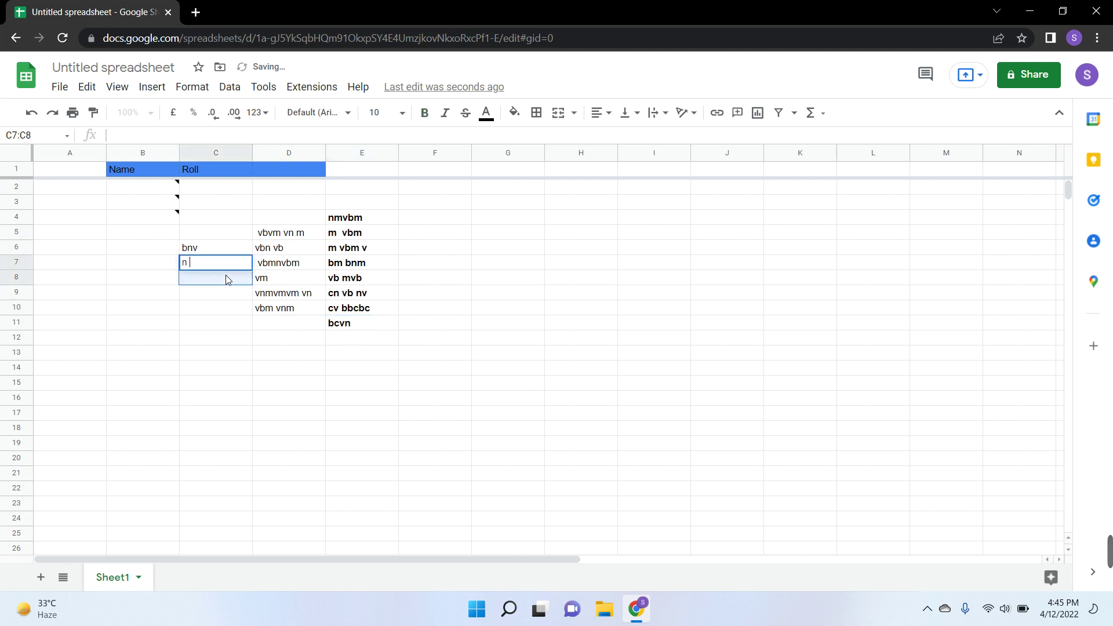
left_click(226, 294)
type("bnvbnb")
left_click(224, 280)
type("n bvvn")
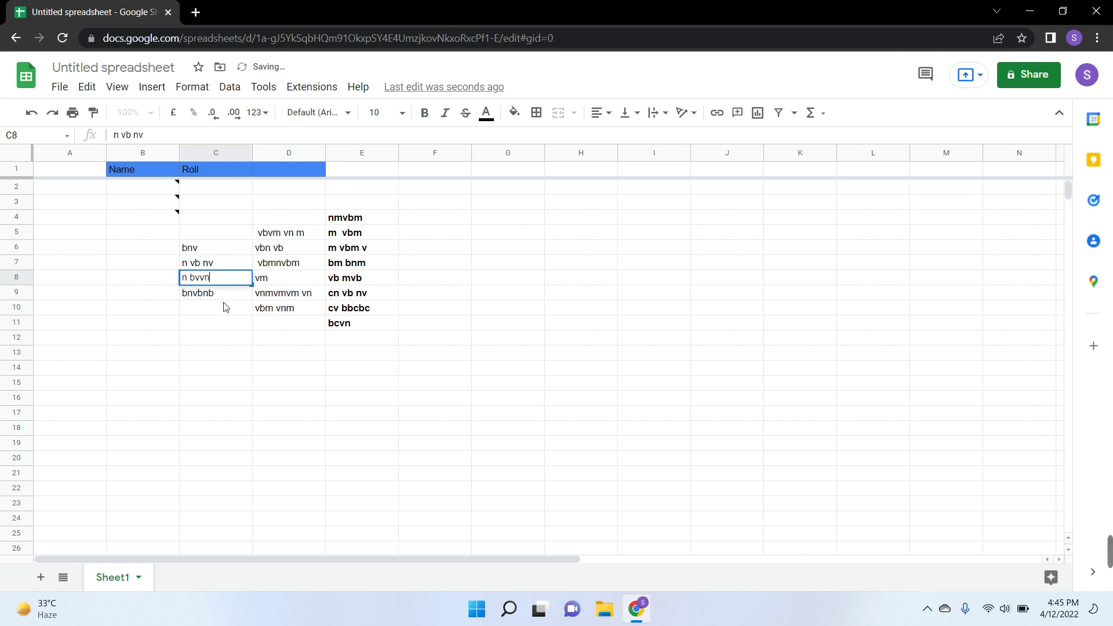
Complete column C with "nbbnc" in C10, "ncfvbfb" in C11 and "cbcx" in C5
left_click(231, 312)
type("nbbnc")
key("Return")
type("ncfvbfb")
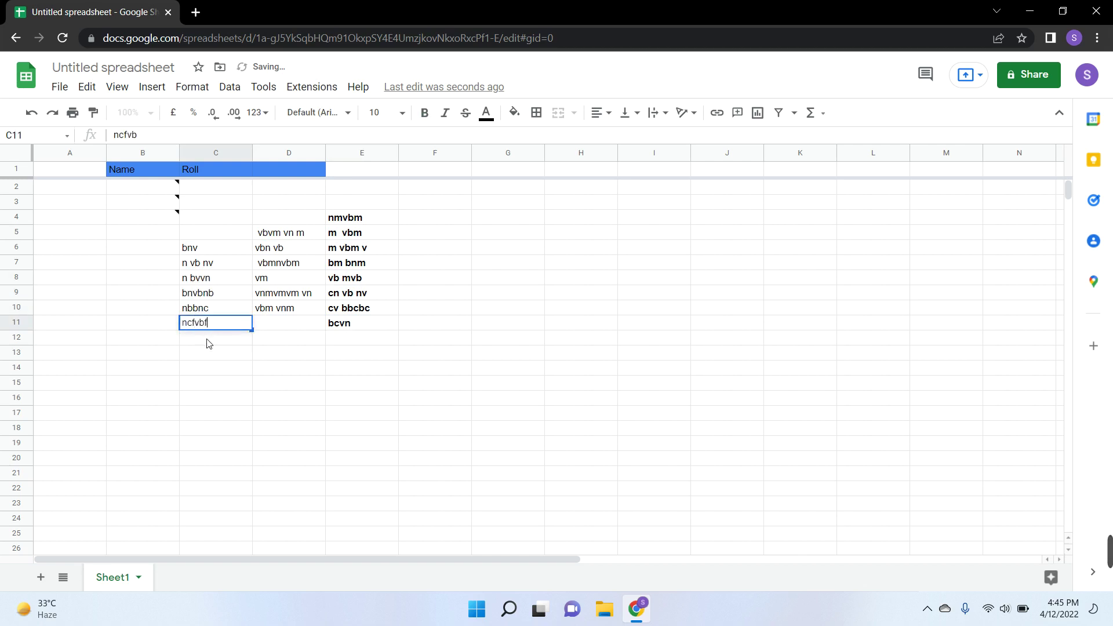
left_click(211, 233)
type("cbcx")
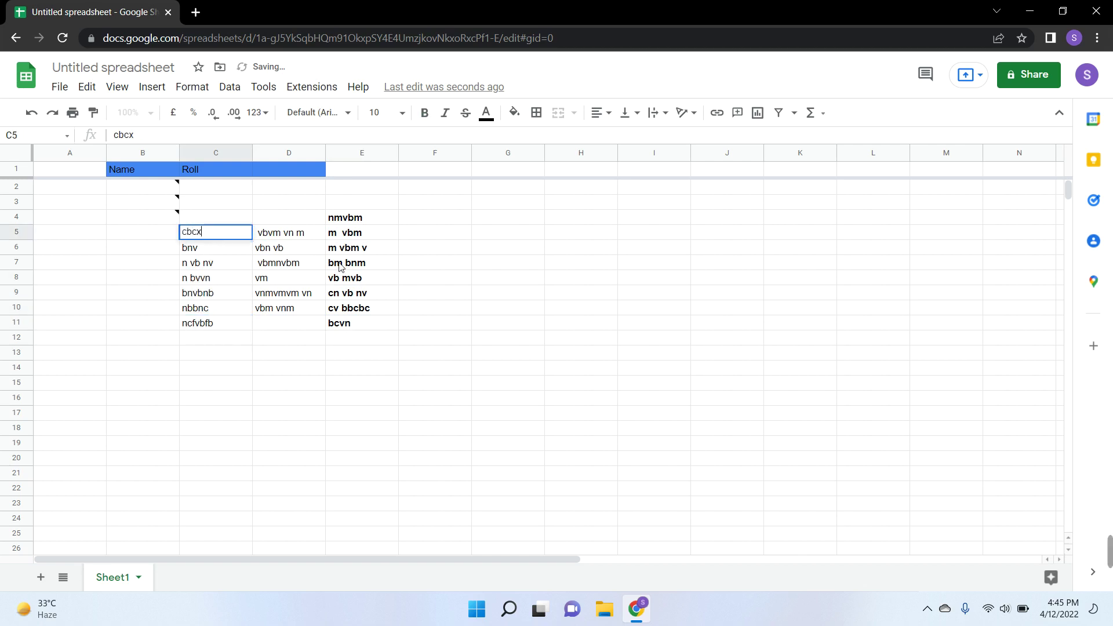
left_click(371, 264)
left_click(403, 263)
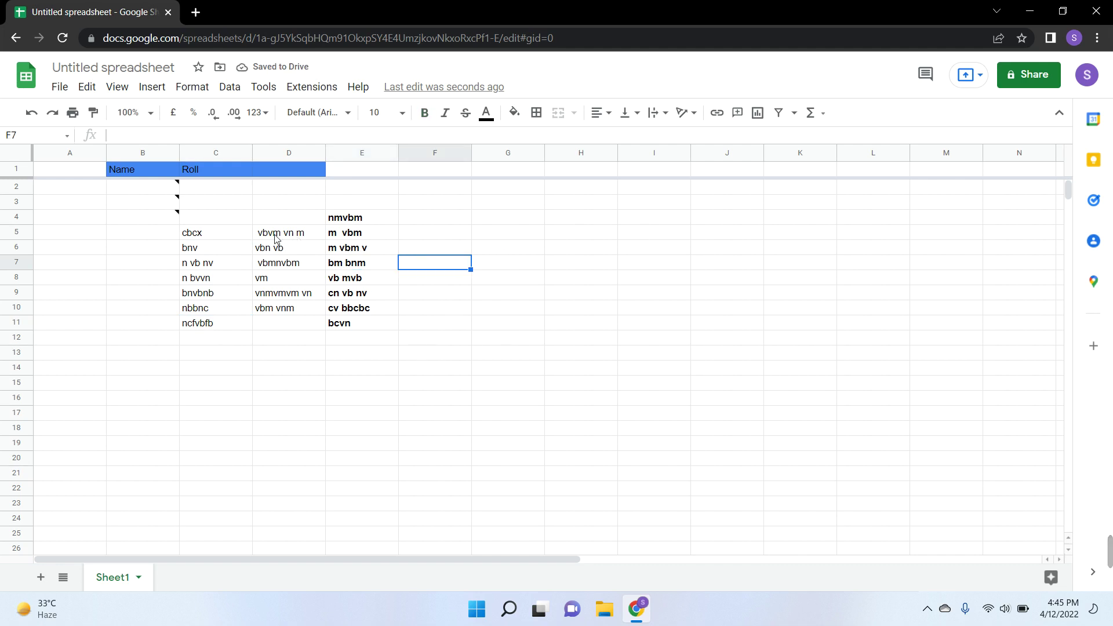
left_click_drag(217, 224, 443, 370)
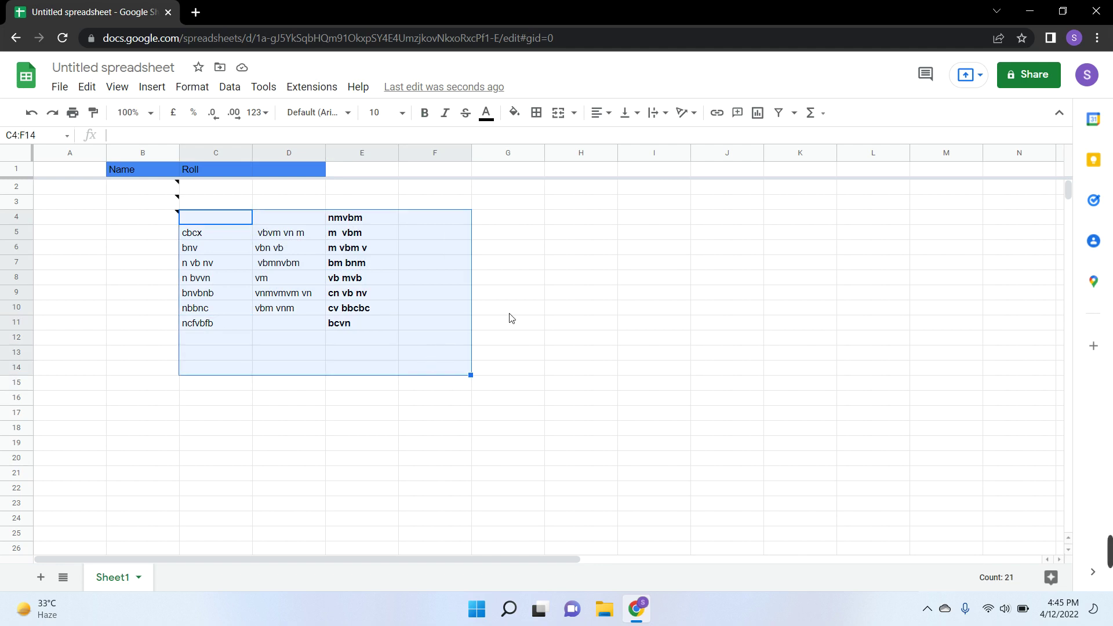
left_click(593, 279)
left_click_drag(226, 237, 342, 311)
left_click(464, 253)
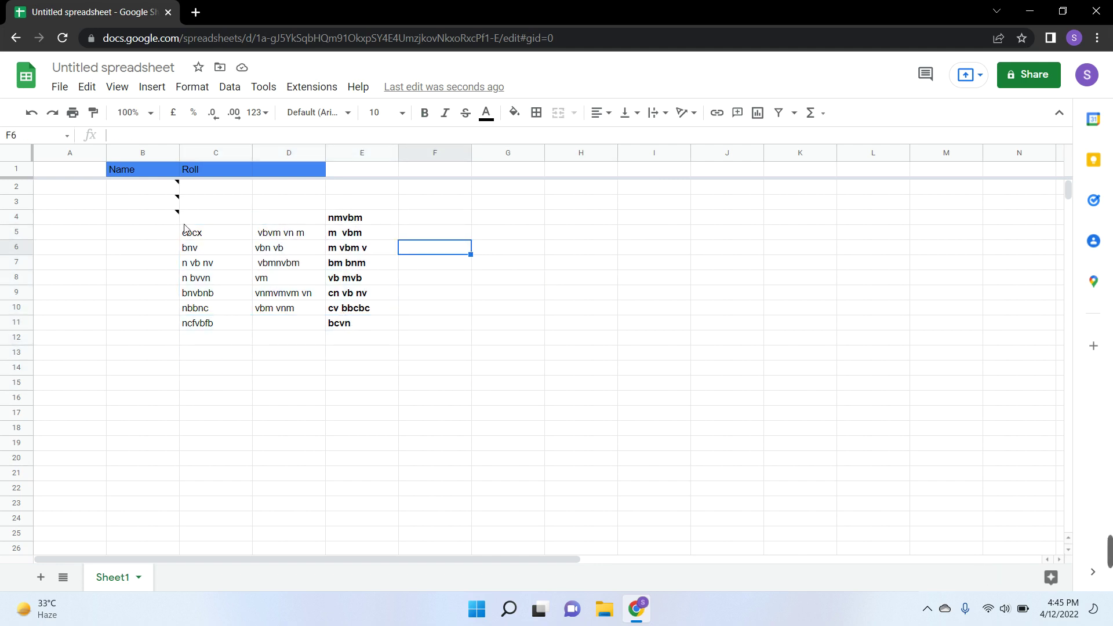
left_click_drag(205, 227, 362, 329)
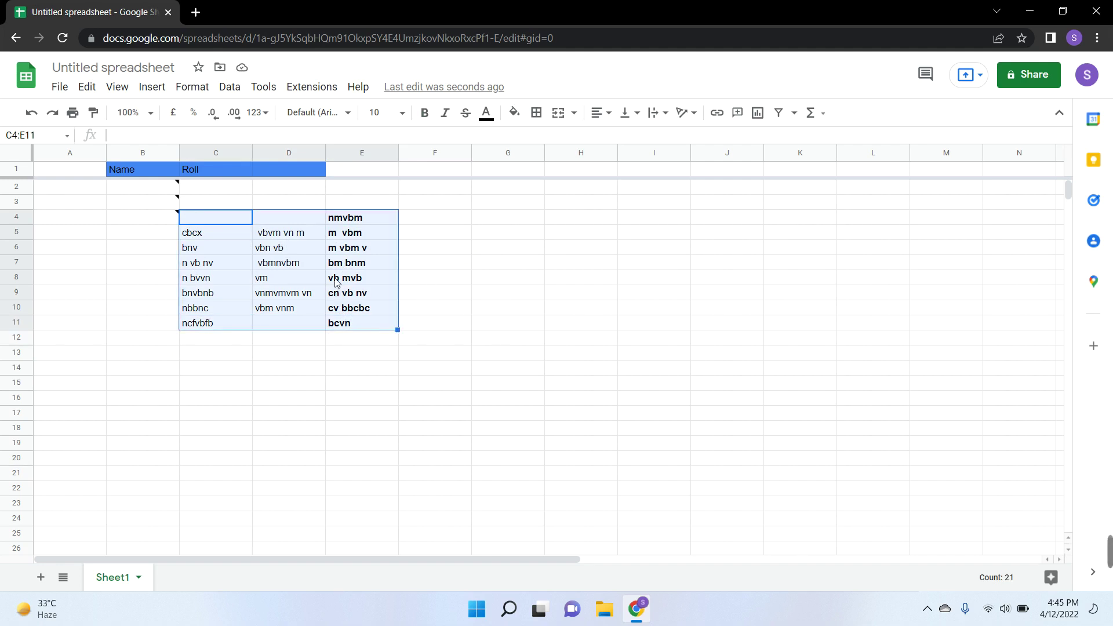
left_click(530, 295)
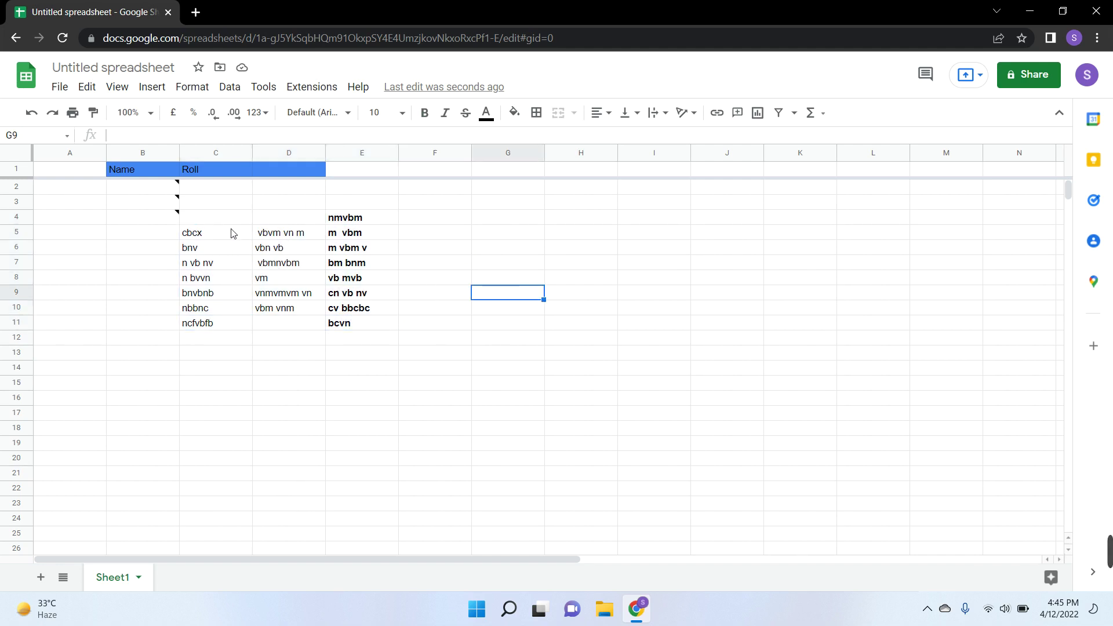
Remove the bold formatting from the filler text in the range C4:E12
left_click_drag(215, 219, 371, 339)
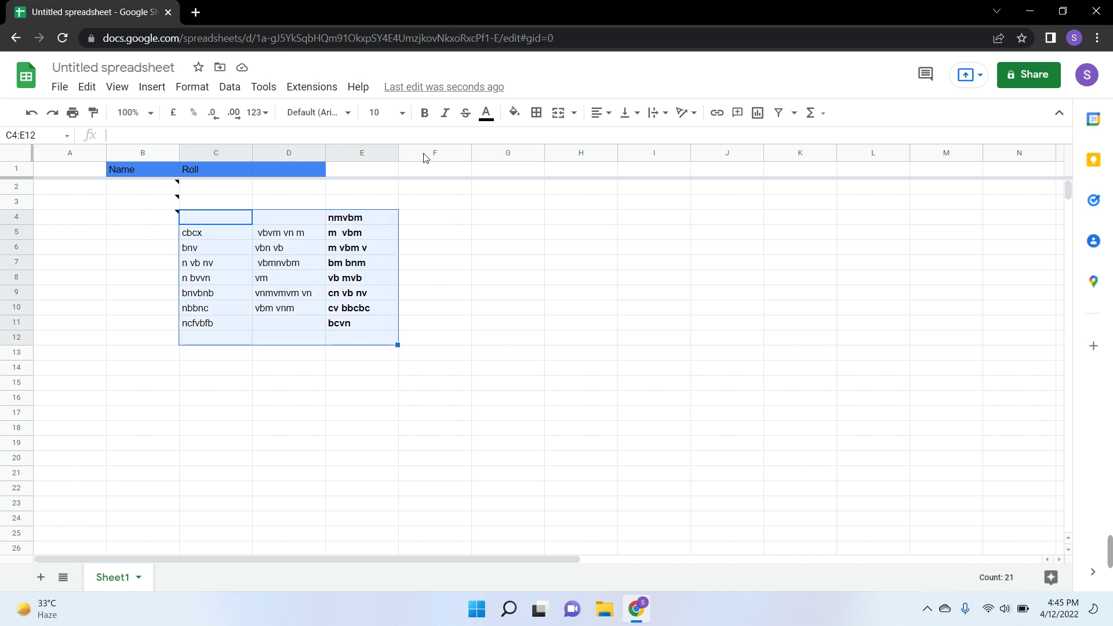
left_click(429, 114)
left_click(429, 114)
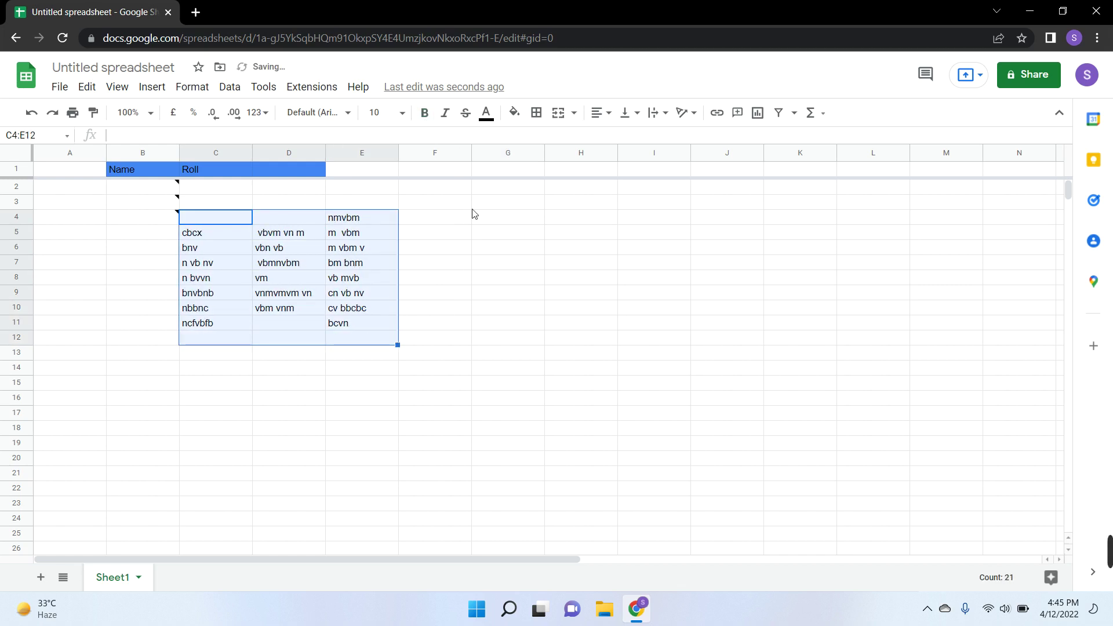
left_click(497, 248)
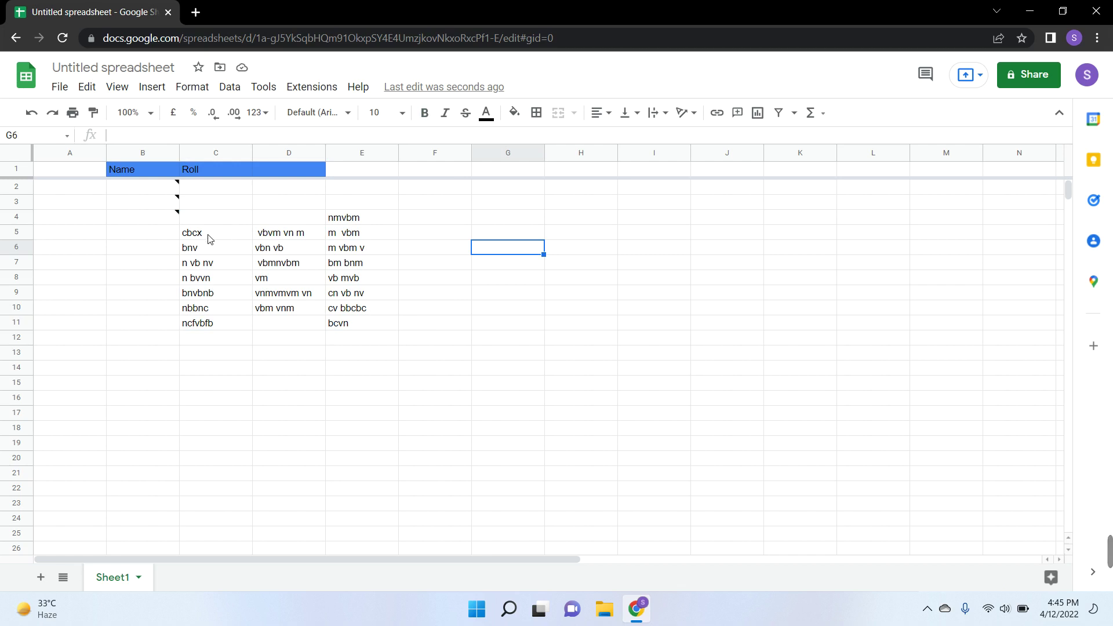
Set the font of the range C5:E12 to Arial
left_click_drag(210, 234, 345, 338)
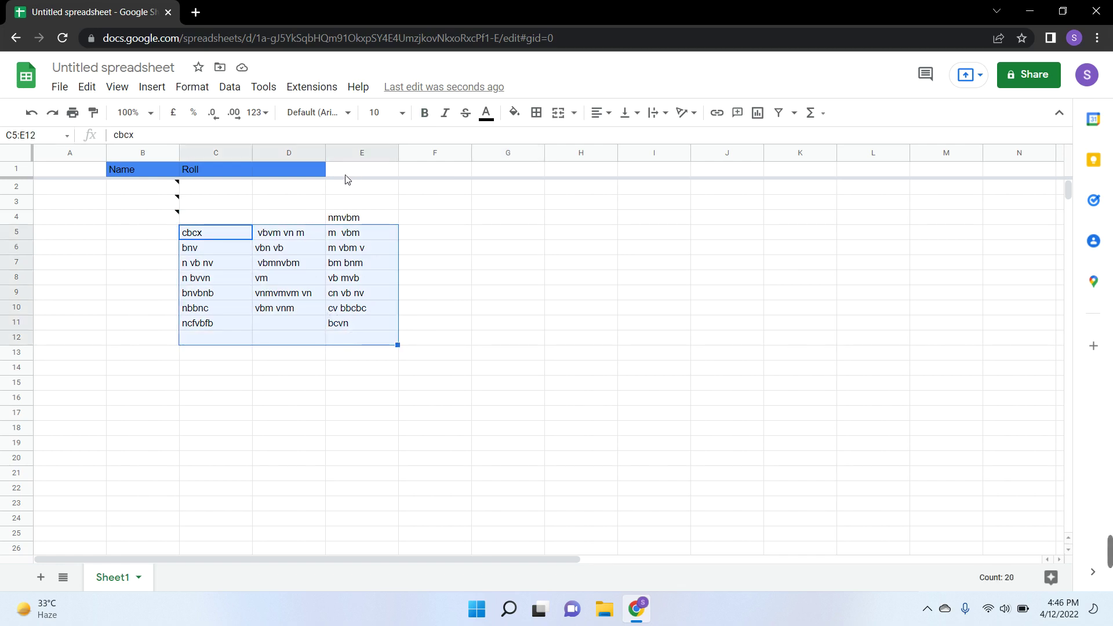
left_click(347, 113)
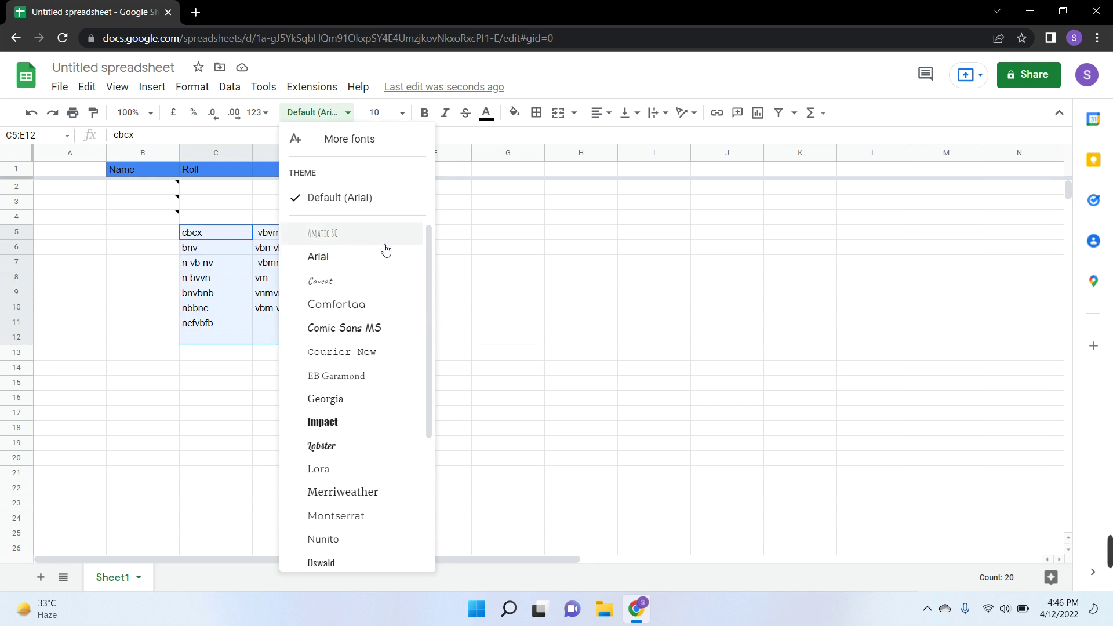
left_click(349, 262)
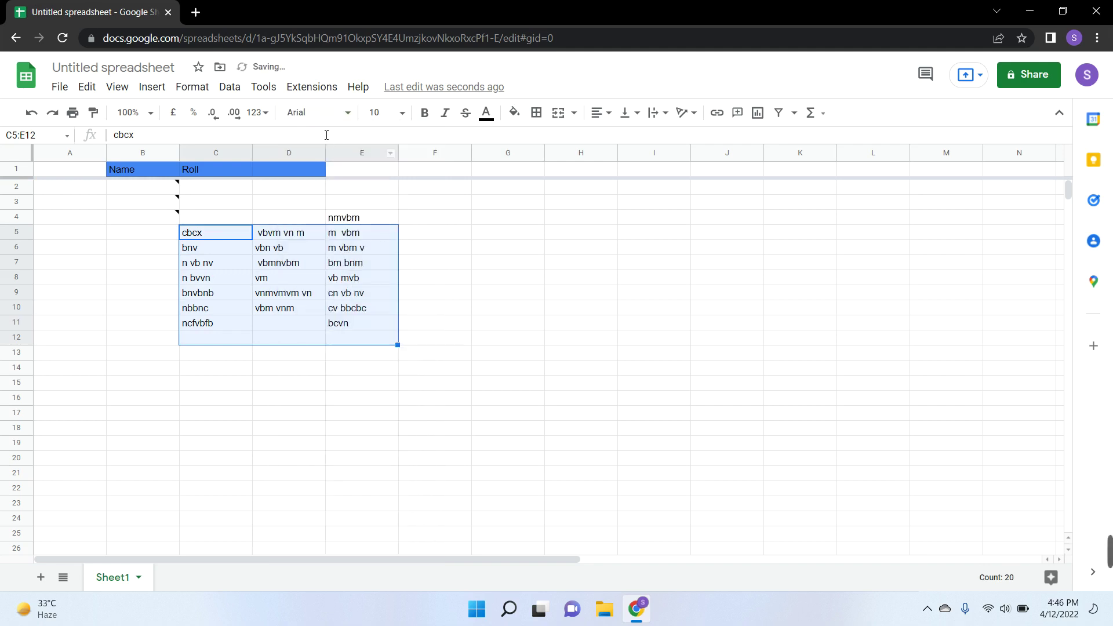
Set the font of the range C5:E12 to Georgia
left_click(316, 111)
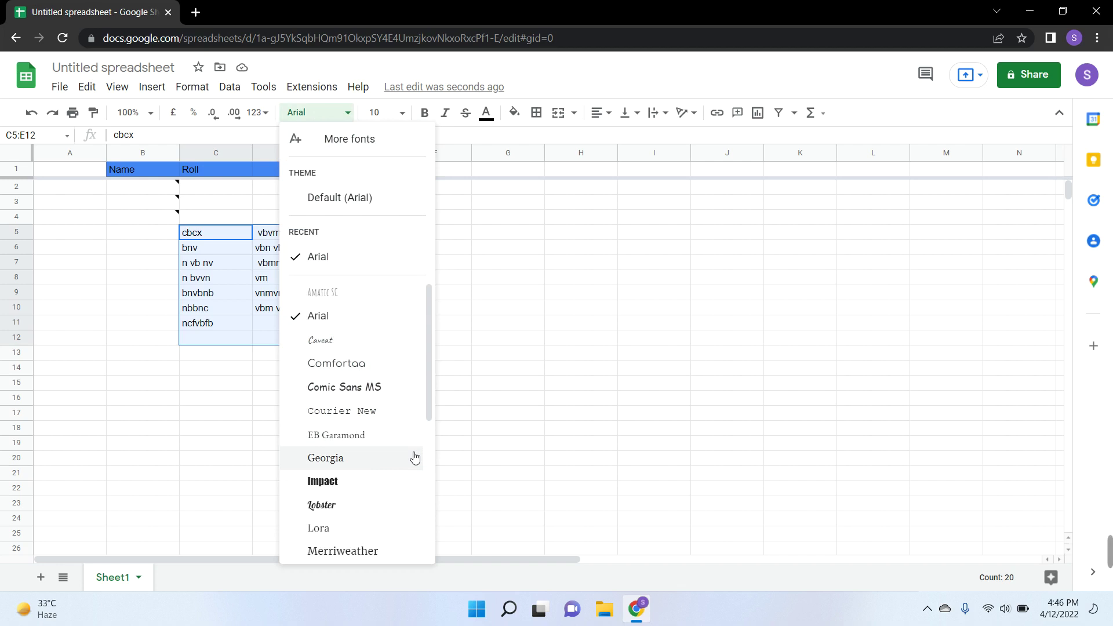
left_click(384, 464)
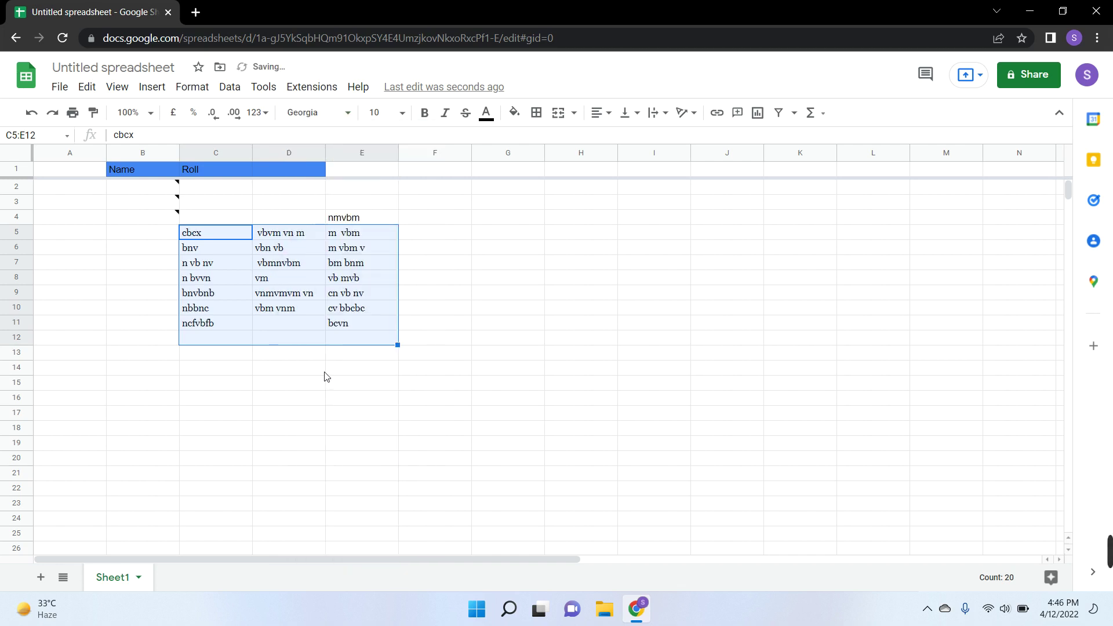
left_click(307, 389)
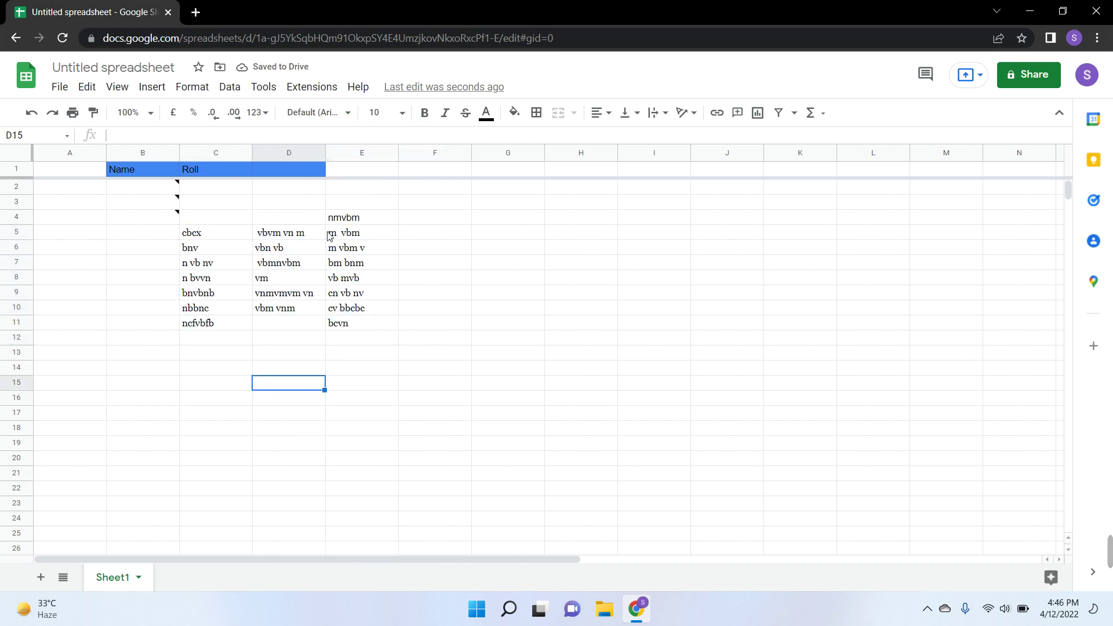
Set the font of the filler text in C5:C11 to Impact
left_click_drag(205, 237, 214, 322)
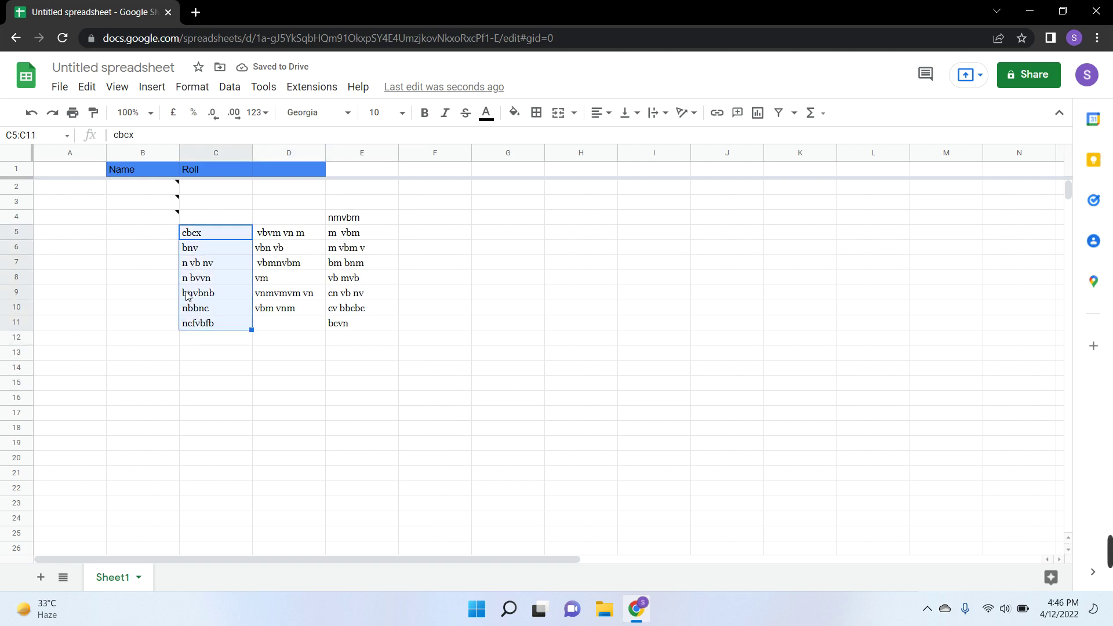
left_click(339, 115)
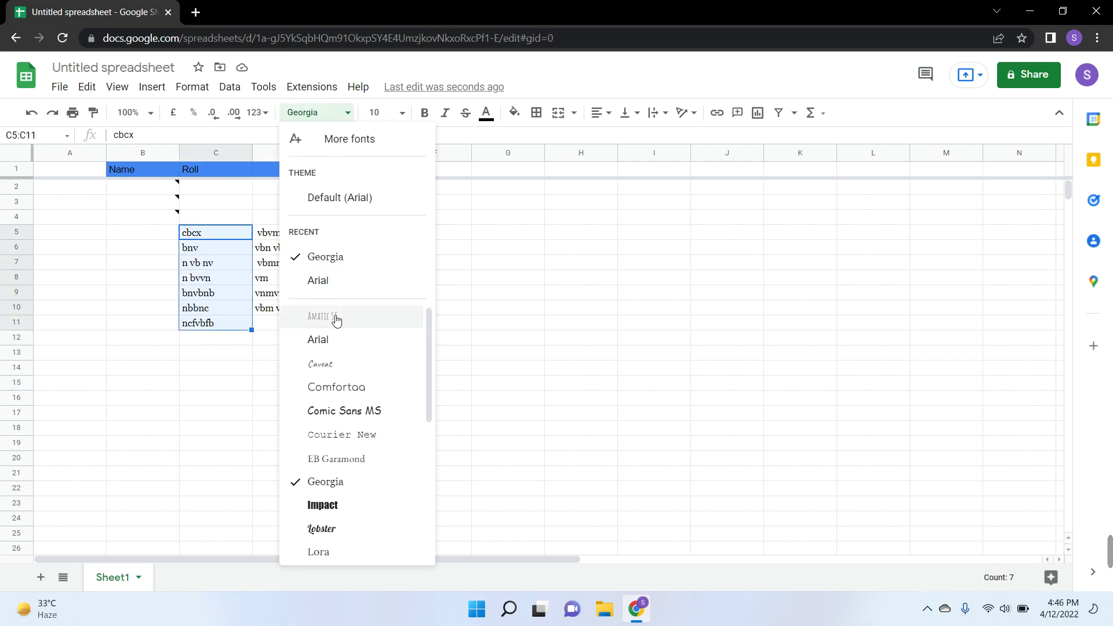
scroll(348, 348, "down", 3)
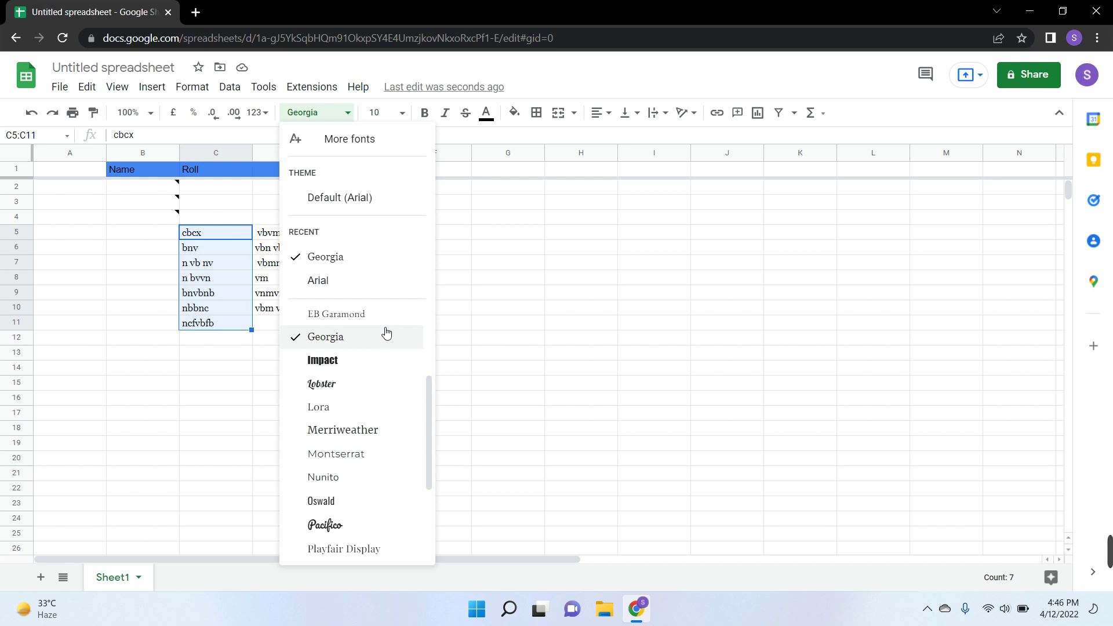
left_click(356, 362)
left_click(270, 369)
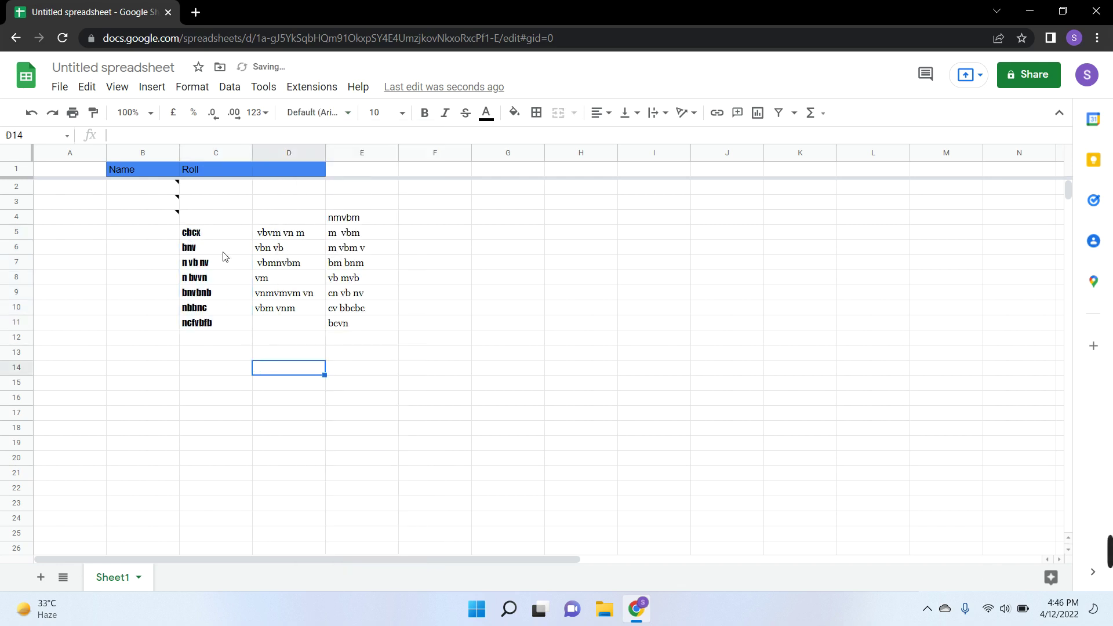
Set the font of the filler text in C5:C11 to Oswald
left_click_drag(209, 240, 229, 328)
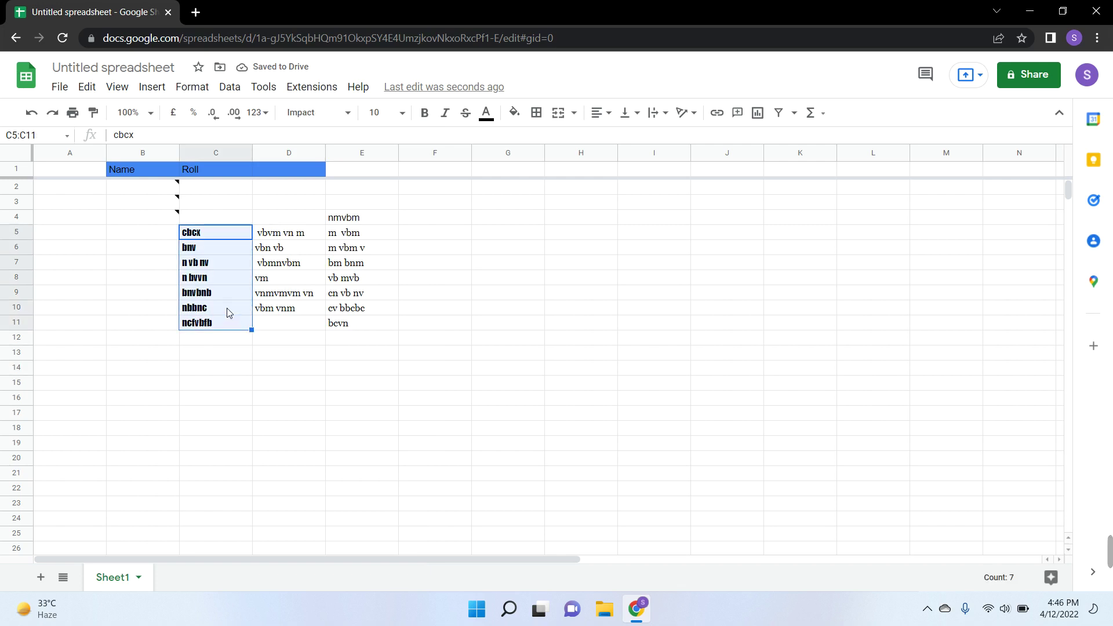
left_click(317, 113)
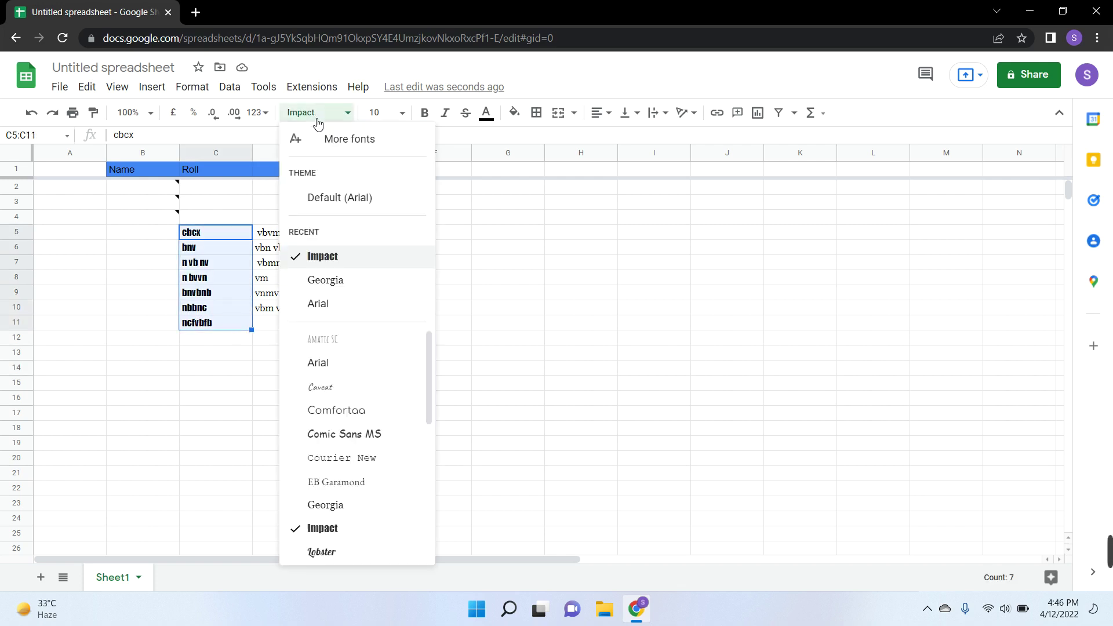
scroll(380, 377, "down", 3)
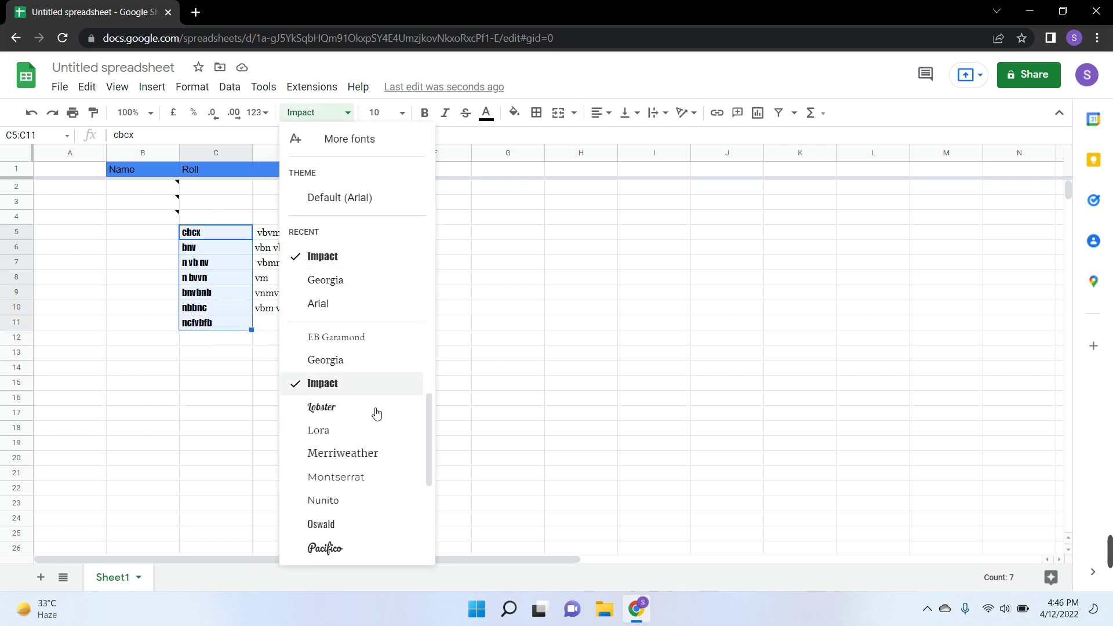
left_click(343, 522)
Set the font of the range D5:D10 first to Lora and finally to Amatic SC
left_click_drag(285, 235, 284, 308)
left_click(318, 112)
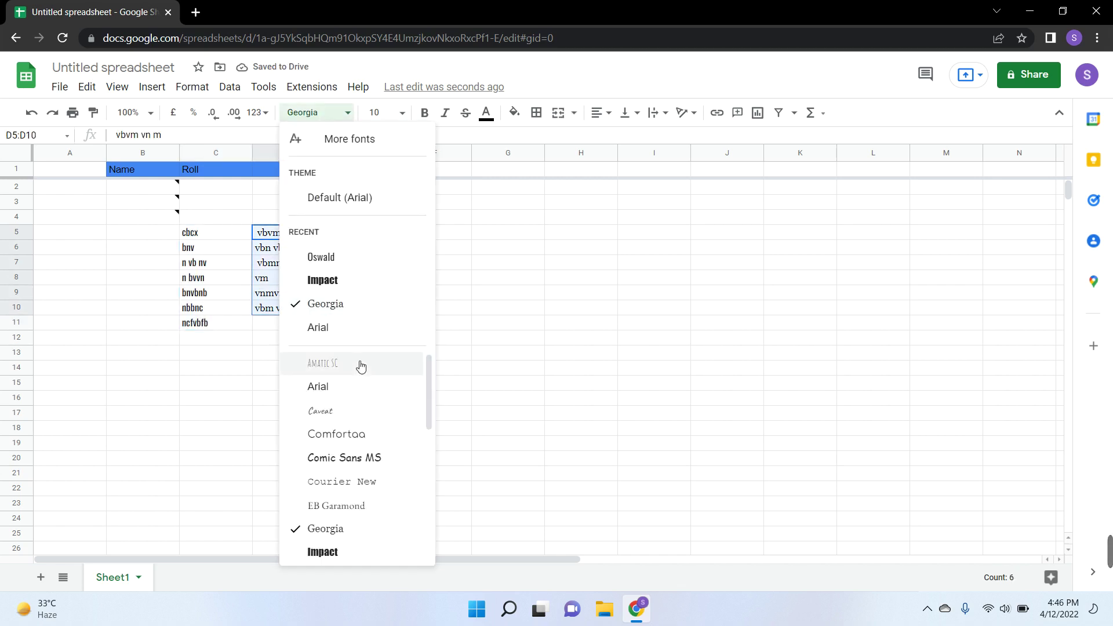
scroll(360, 394, "down", 2)
left_click(341, 528)
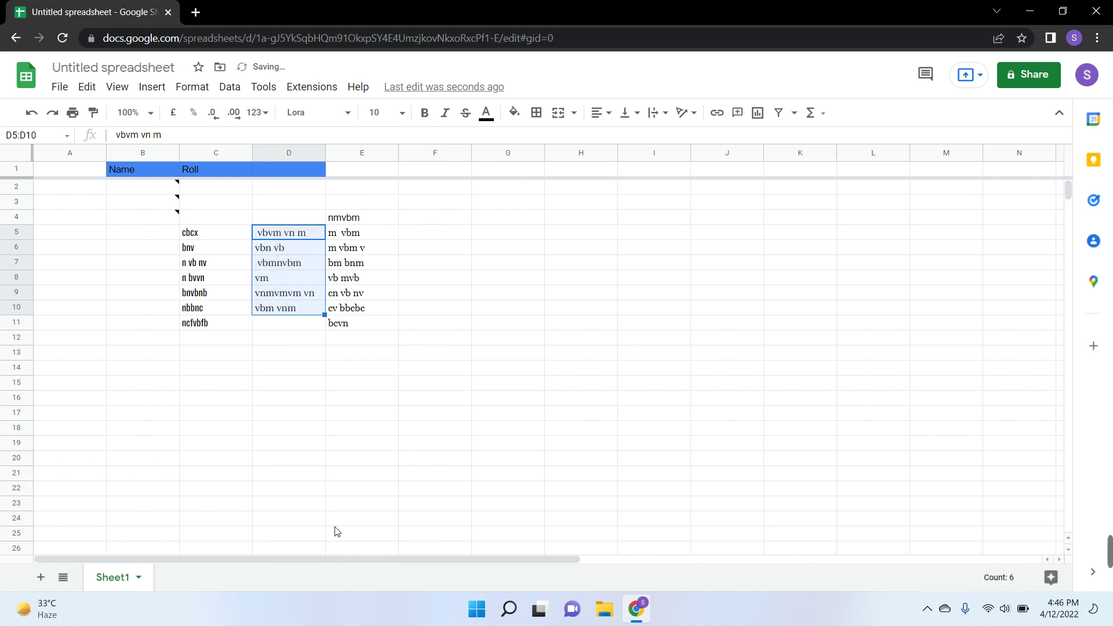
left_click(306, 113)
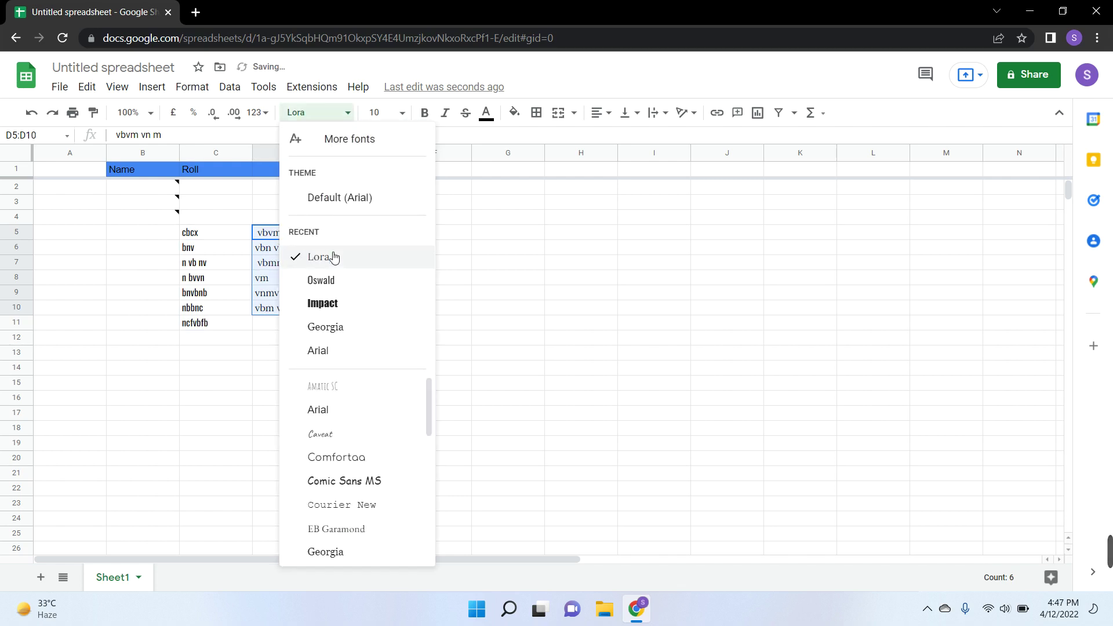
left_click(326, 387)
Browse the full font library, add Oswald to the personal fonts and apply it to the range E4:E11
left_click_drag(353, 219, 350, 324)
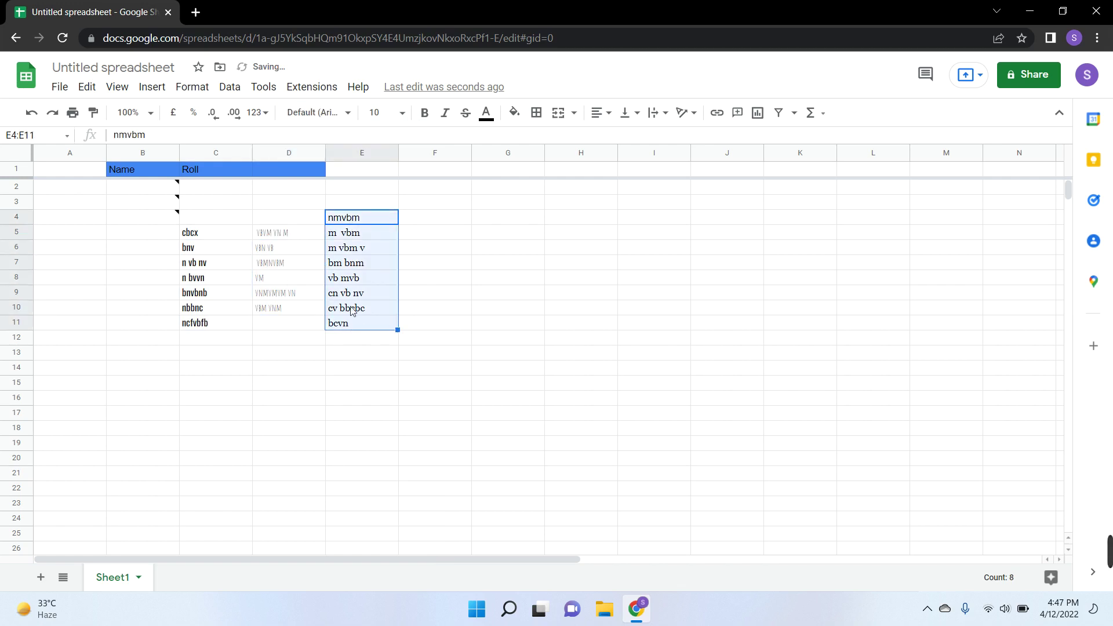
left_click(313, 112)
left_click(340, 142)
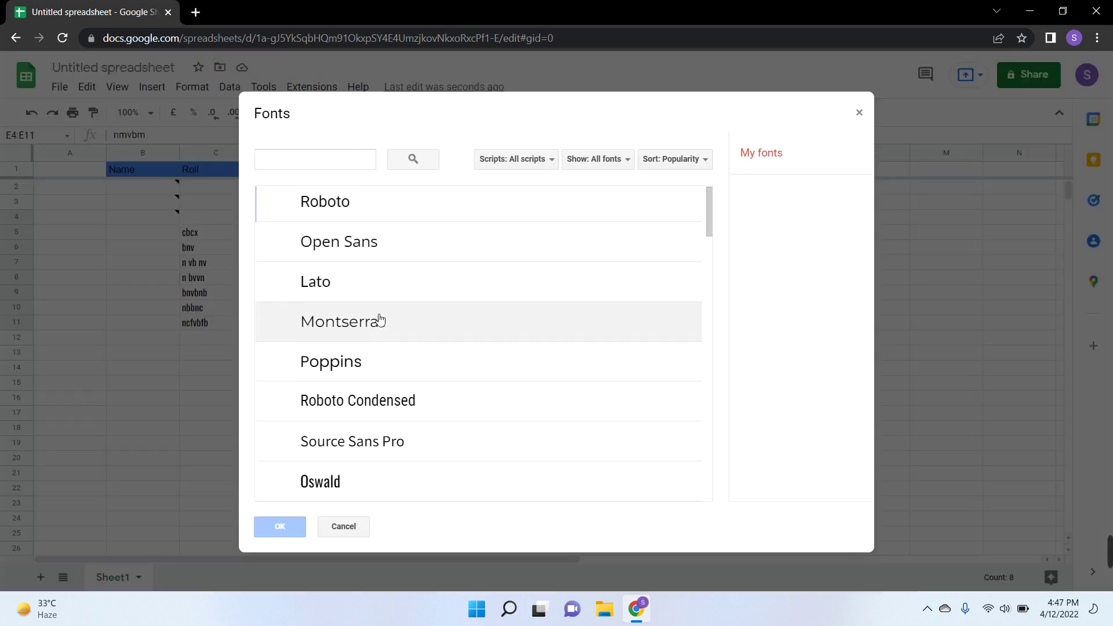
scroll(380, 328, "down", 4)
scroll(381, 334, "down", 2)
scroll(378, 330, "up", 3)
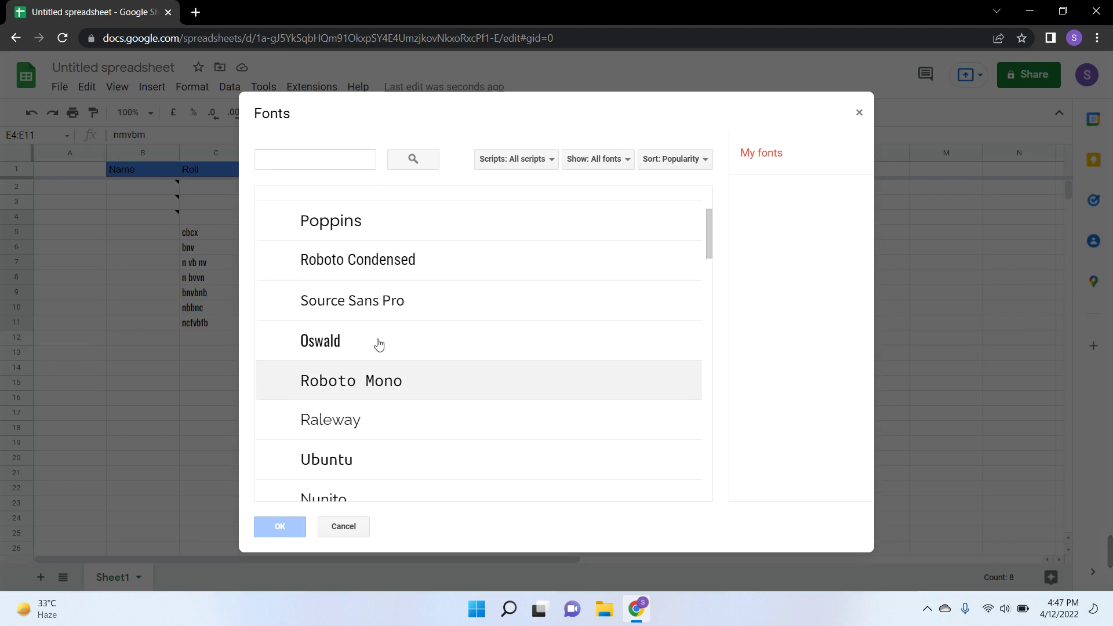
left_click(327, 346)
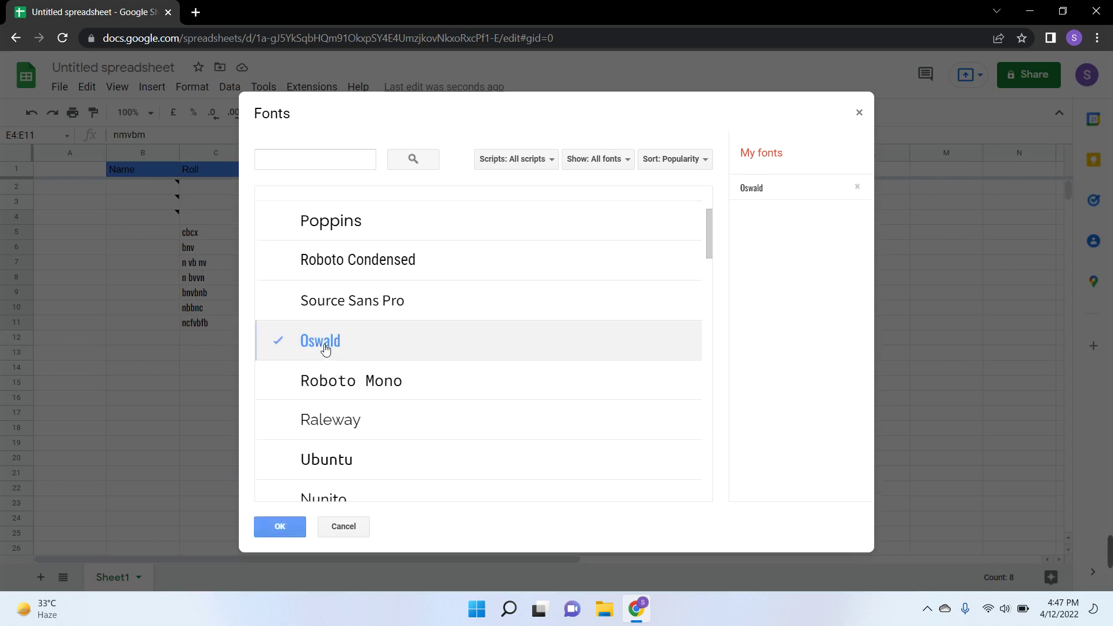
left_click(280, 527)
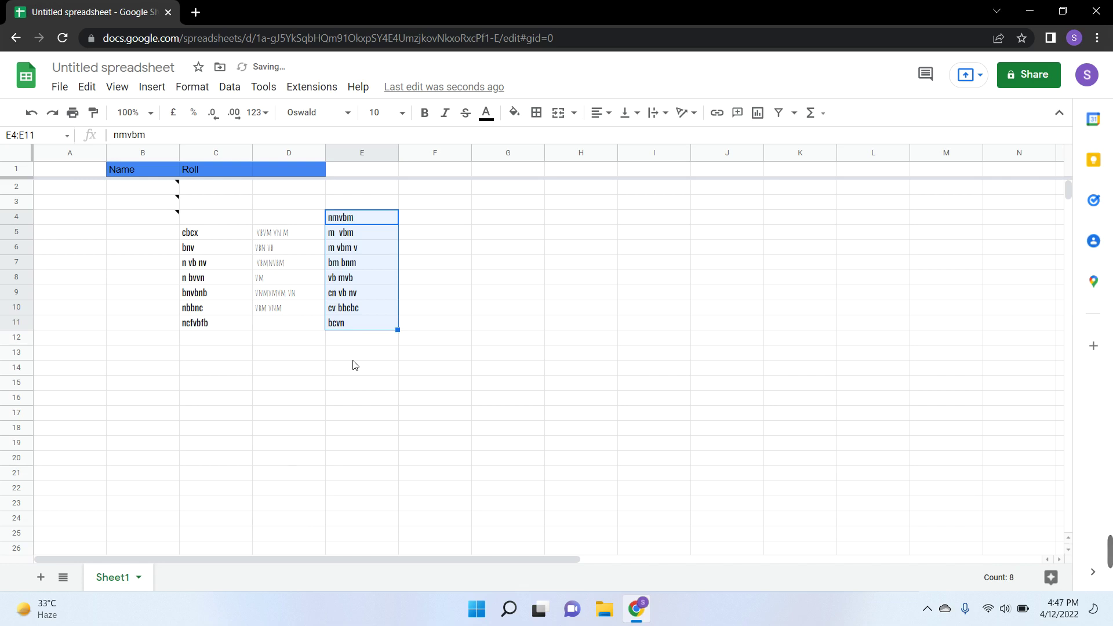
left_click(289, 383)
left_click(325, 112)
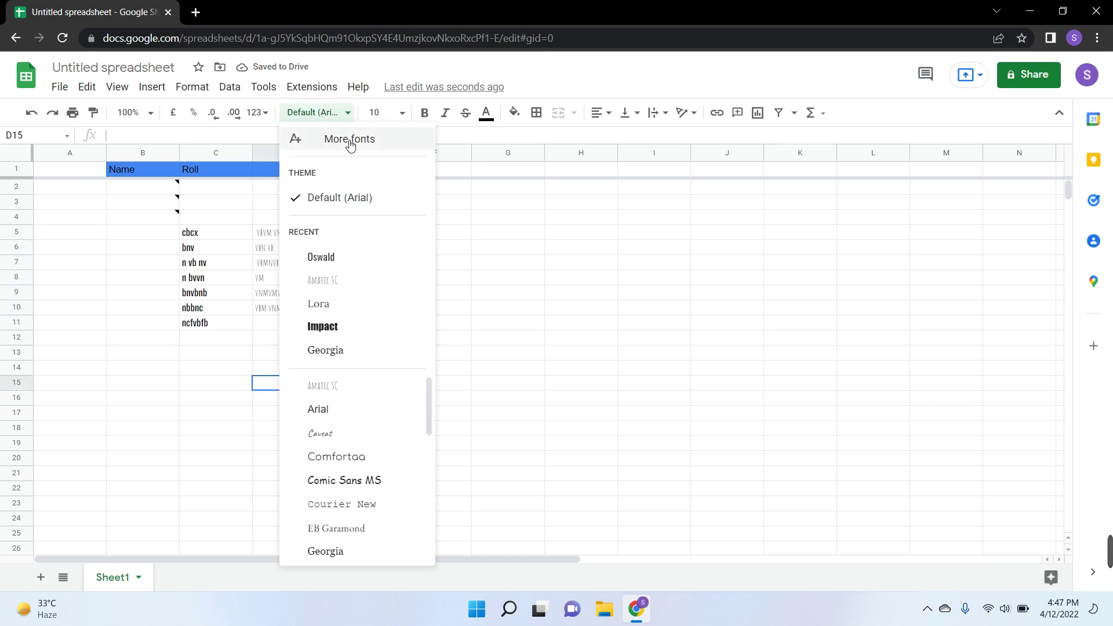
left_click(521, 234)
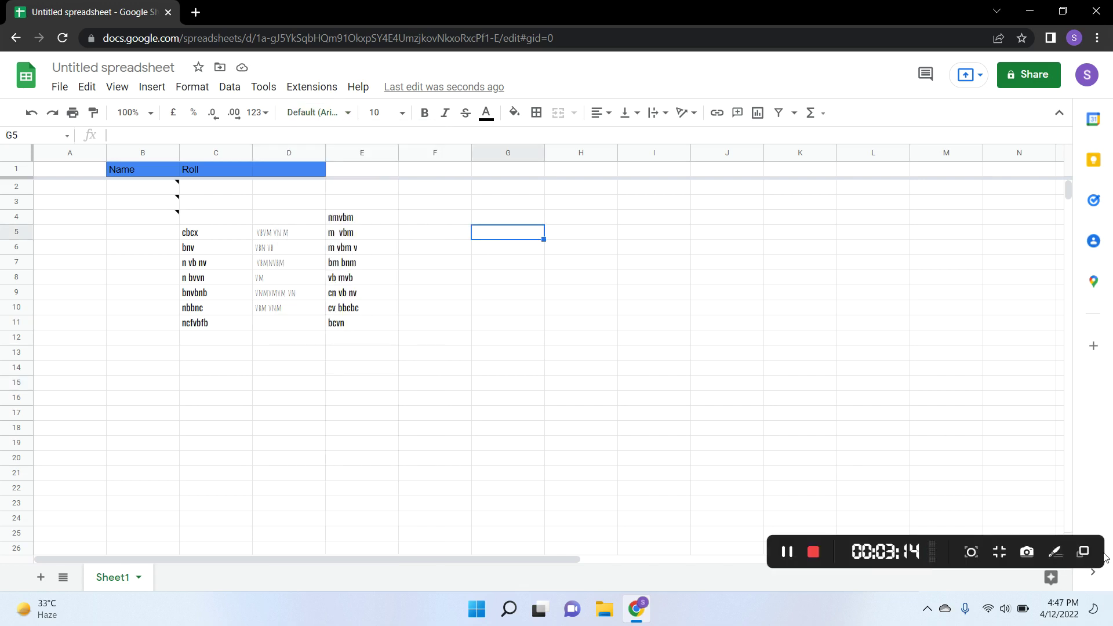
left_click(941, 460)
left_click(593, 375)
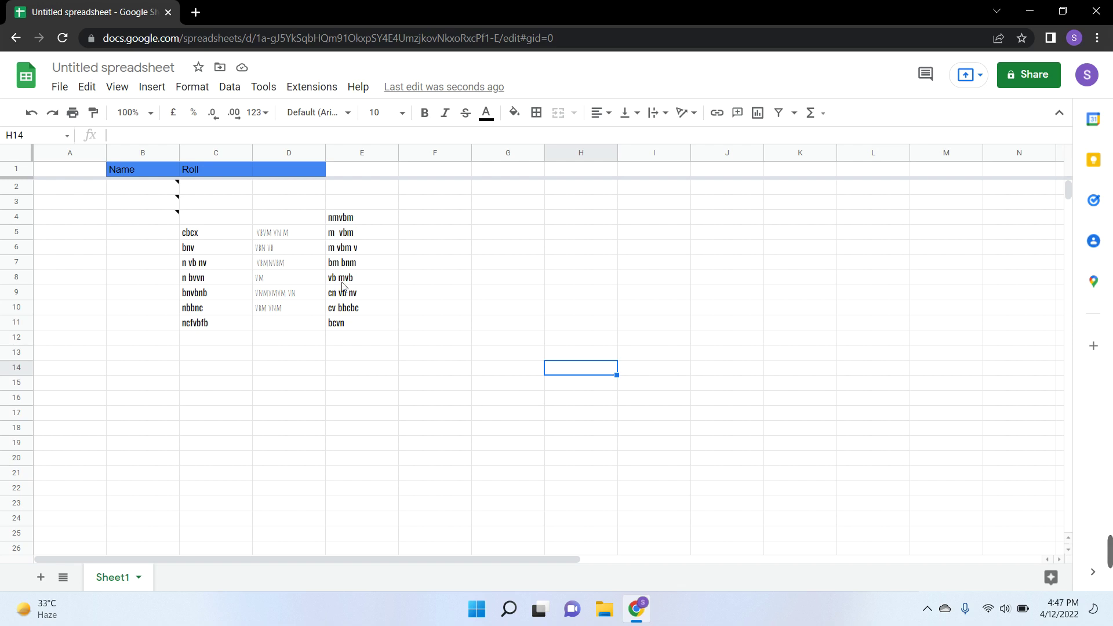
Search Google for "news" in a new browser tab
left_click(196, 12)
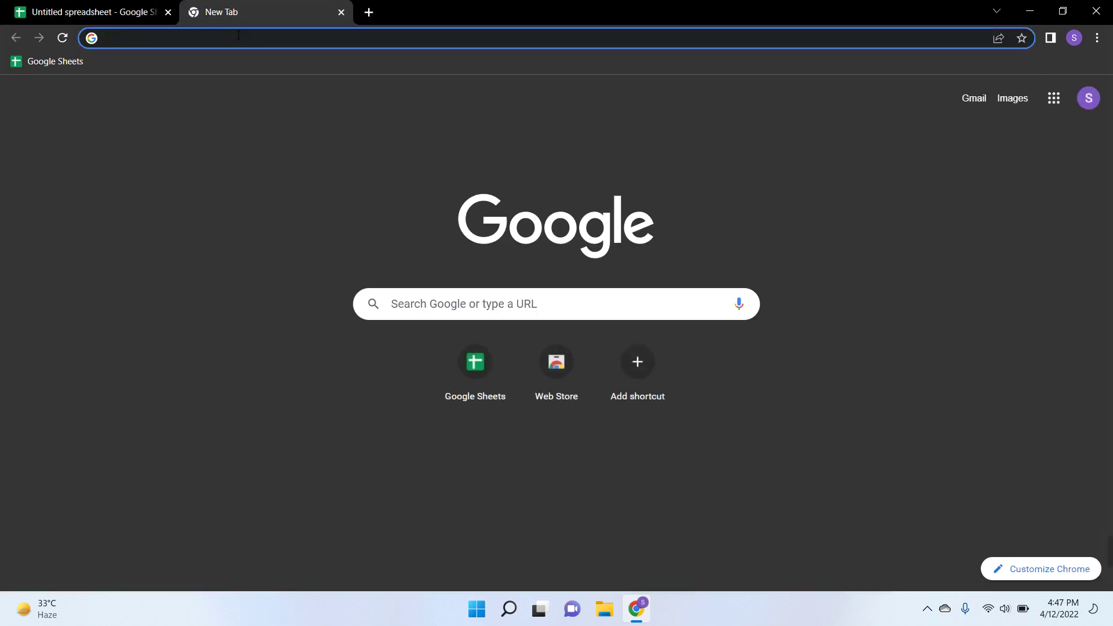
left_click(238, 35)
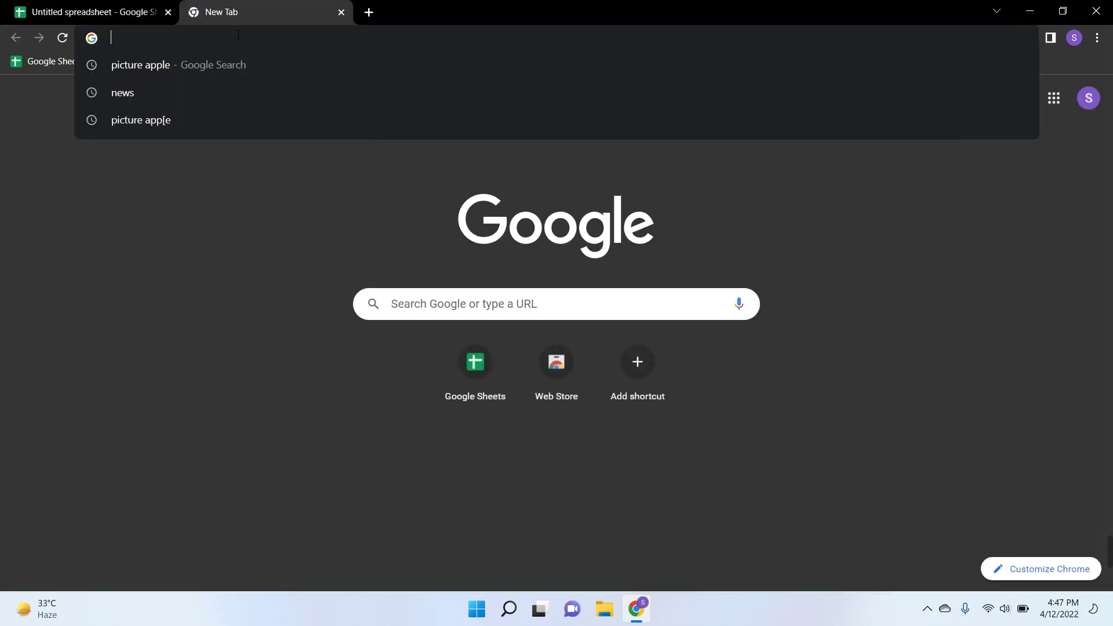
left_click(195, 88)
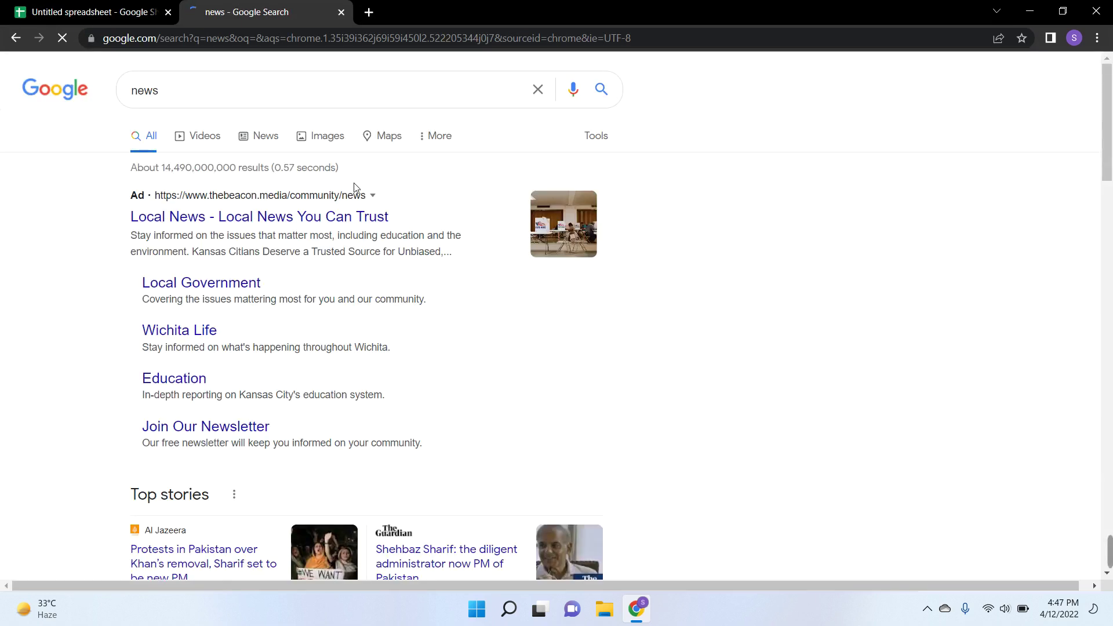
Look through the search results and open the NBC News website
scroll(362, 232, "down", 2)
scroll(352, 426, "up", 1)
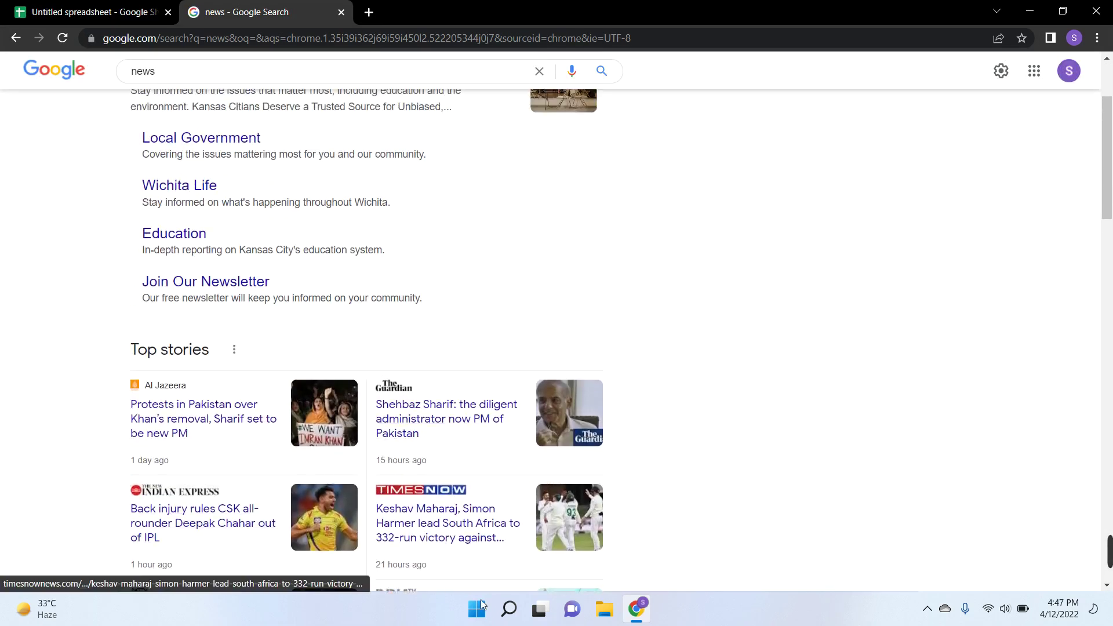
scroll(894, 442, "down", 2)
left_click_drag(1107, 245, 1102, 361)
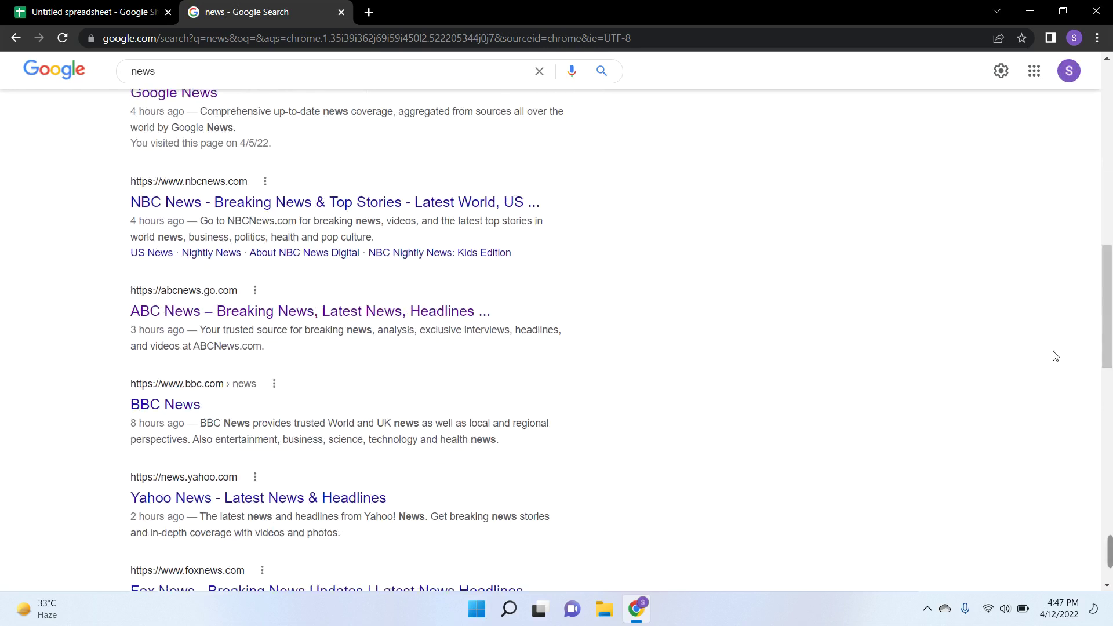
left_click(450, 208)
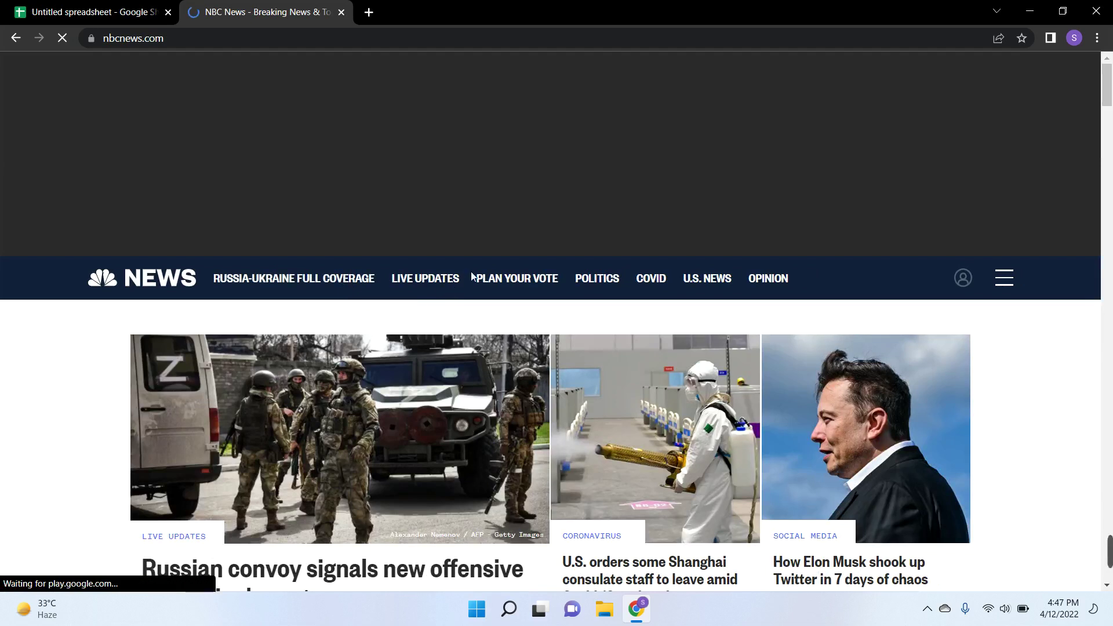
Find the story on the far-right leader in the French election on the NBC News front page and open it
scroll(790, 269, "down", 1)
left_click_drag(1108, 94, 1084, 179)
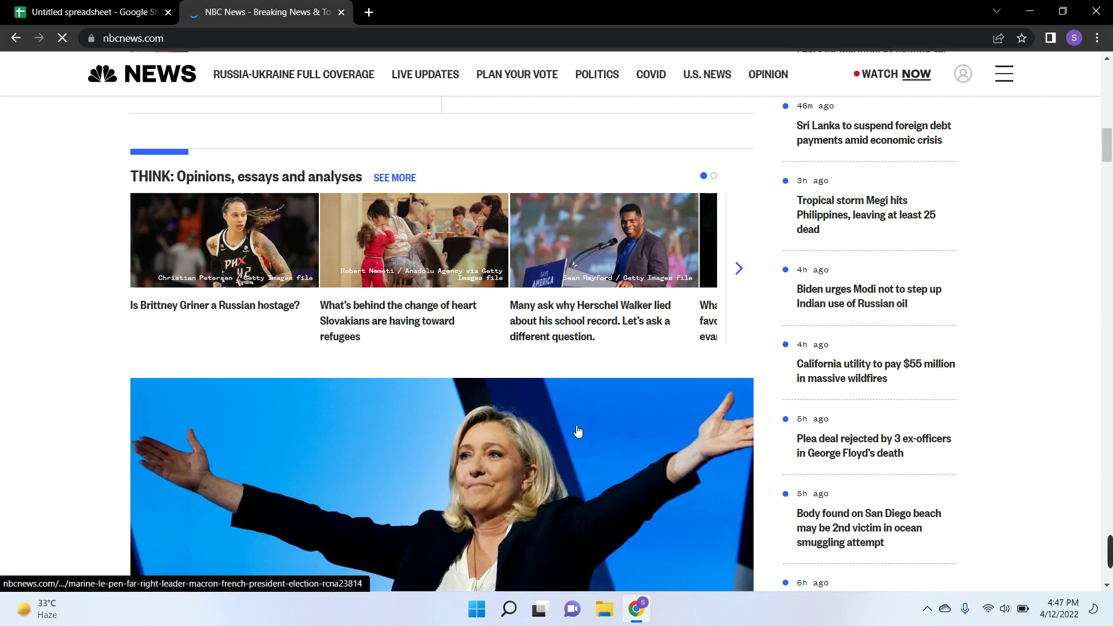
left_click(579, 431)
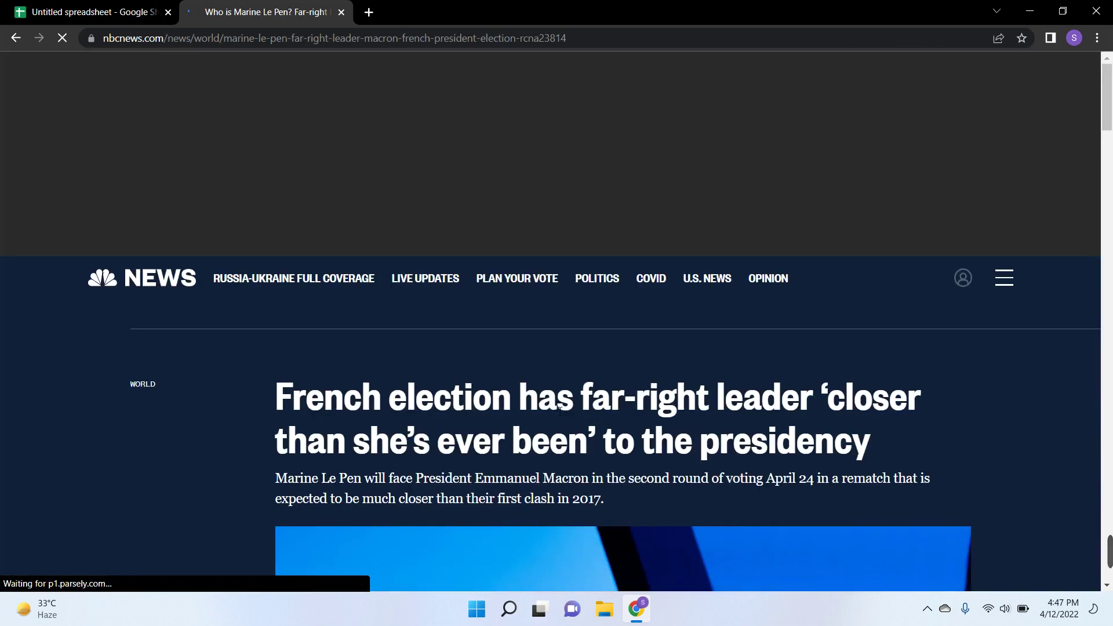
Copy the article's two paragraphs from "Back then Macron beat Le Pen" to "friendly toward Russia" and paste them into the spreadsheet starting at D13
scroll(559, 411, "down", 4)
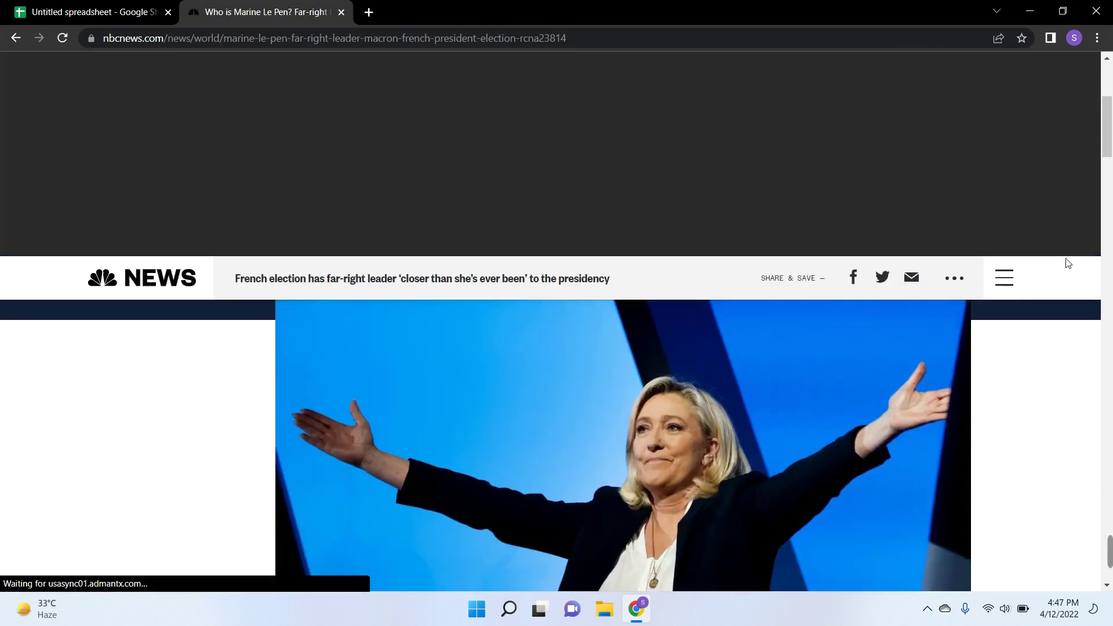
scroll(733, 248, "down", 12)
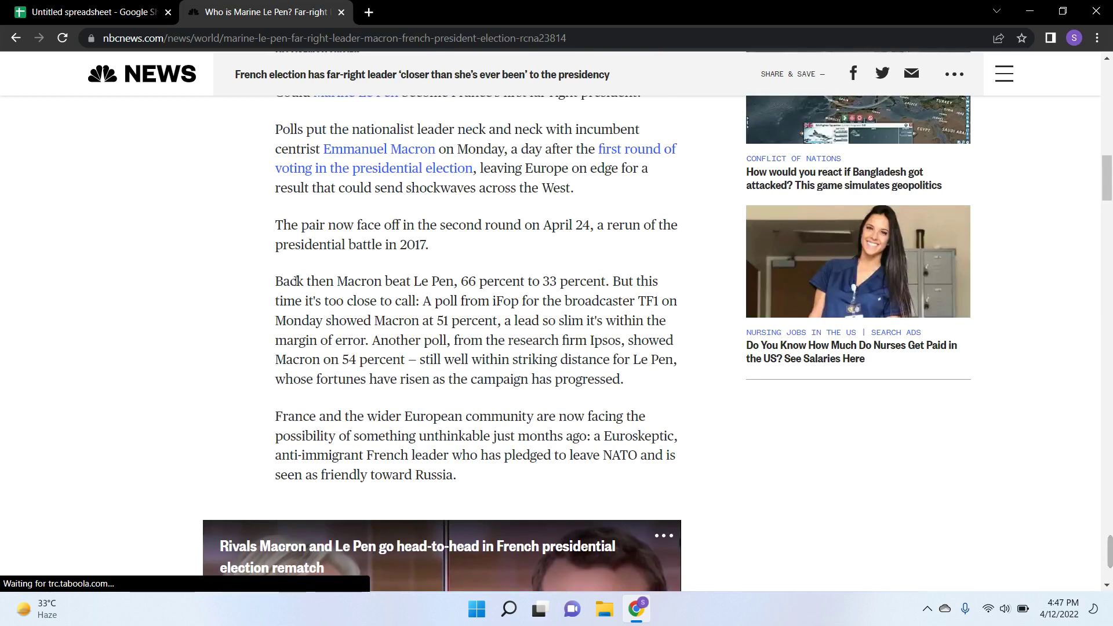
left_click_drag(285, 288, 643, 472)
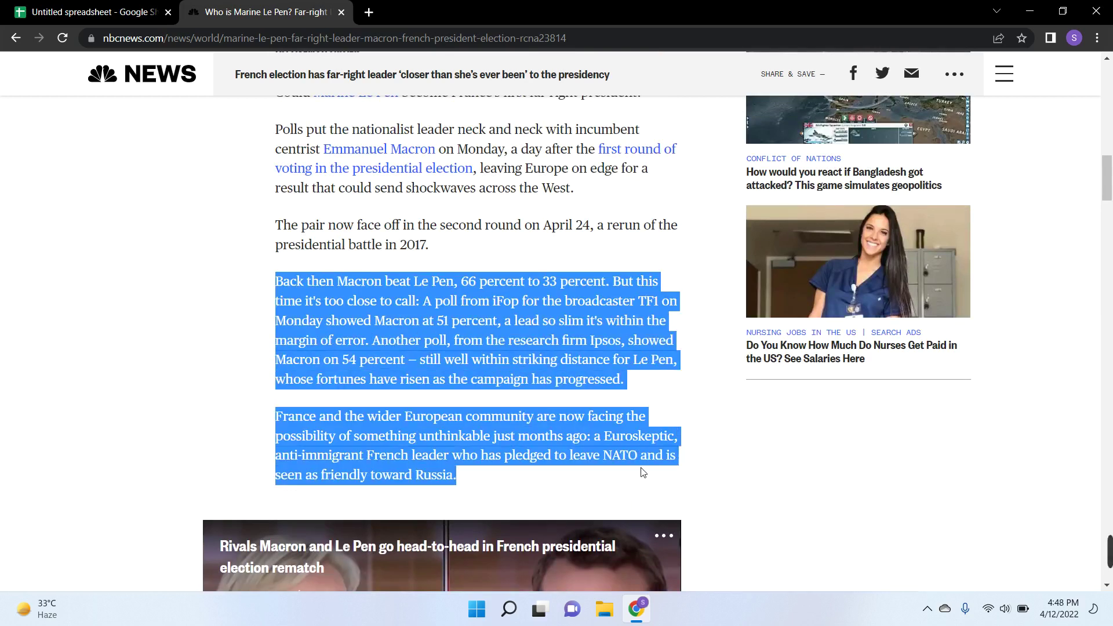
left_click(103, 13)
left_click(276, 357)
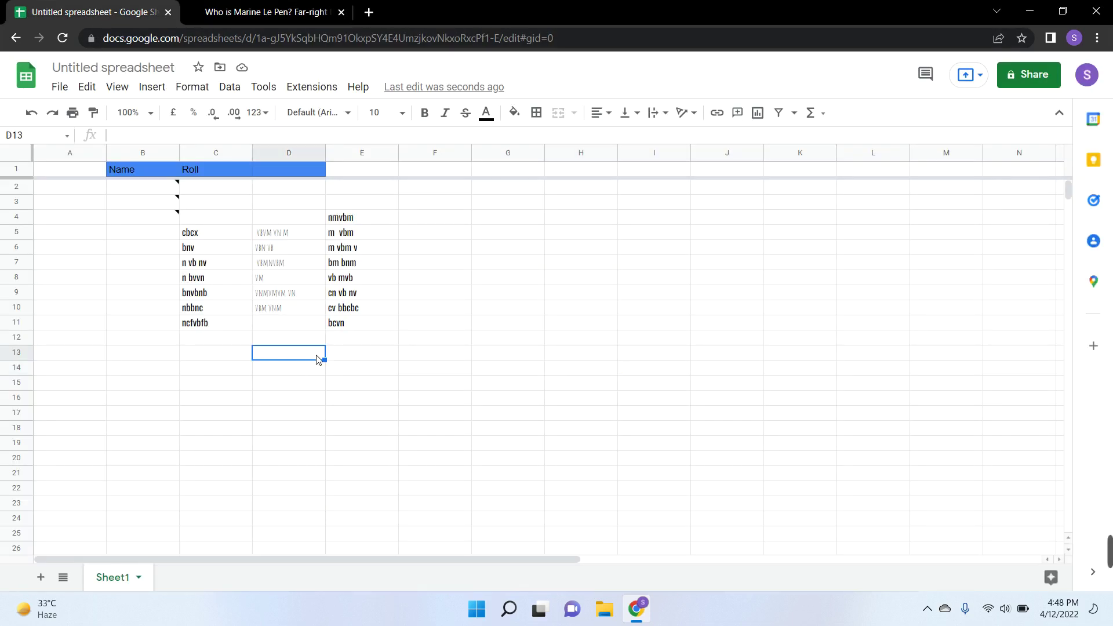
key("ctrl+v")
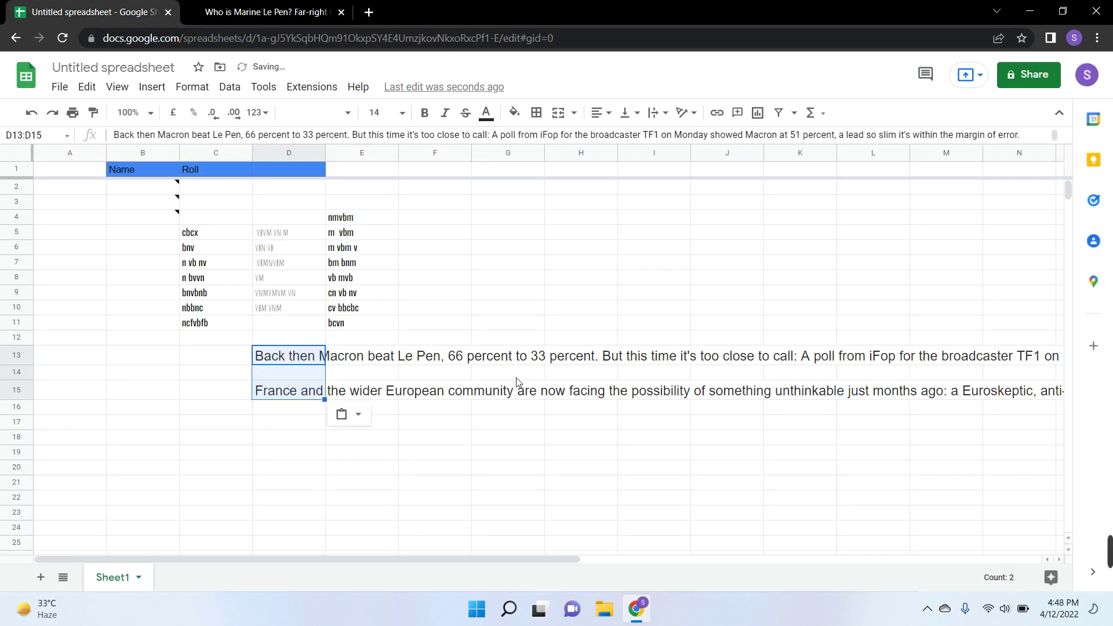
left_click(380, 470)
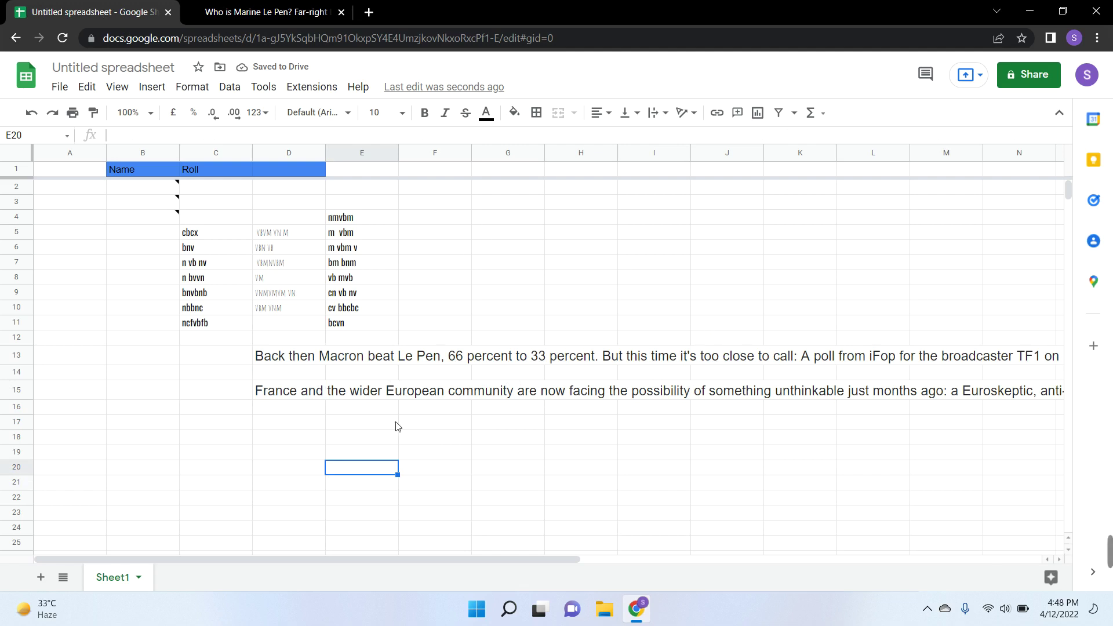
Set the font size of the empty cell F7 to 6
left_click(301, 360)
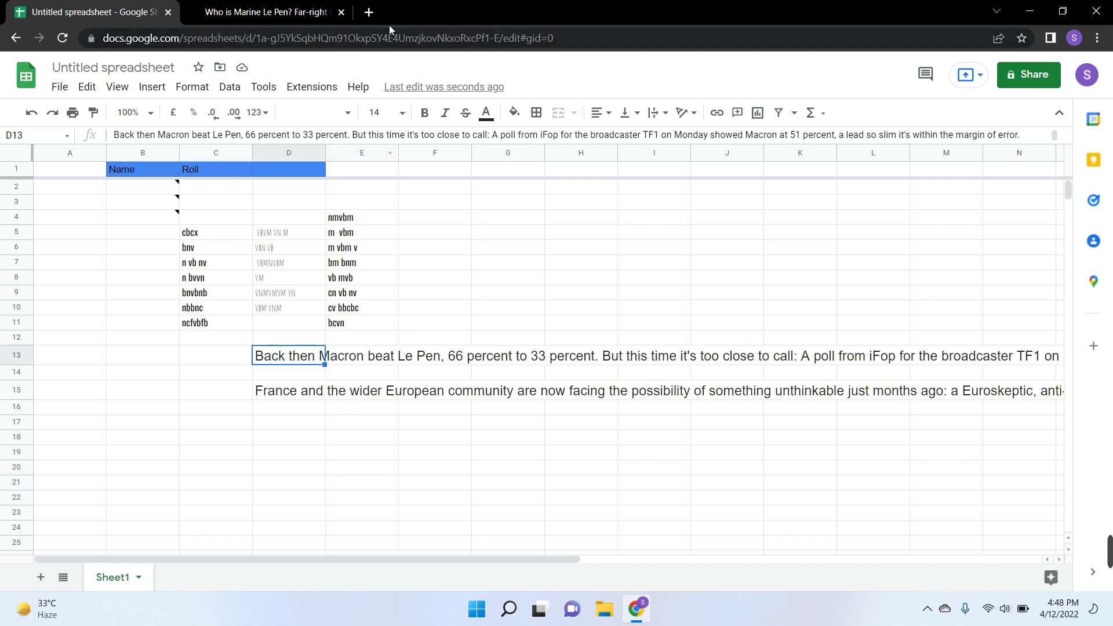
left_click(398, 114)
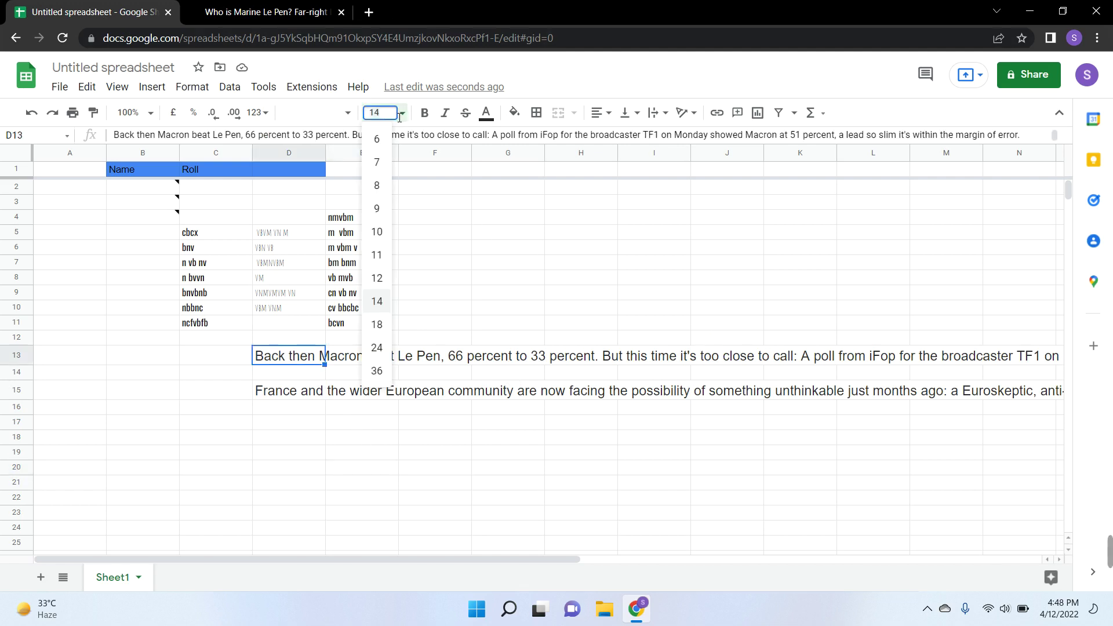
left_click(456, 267)
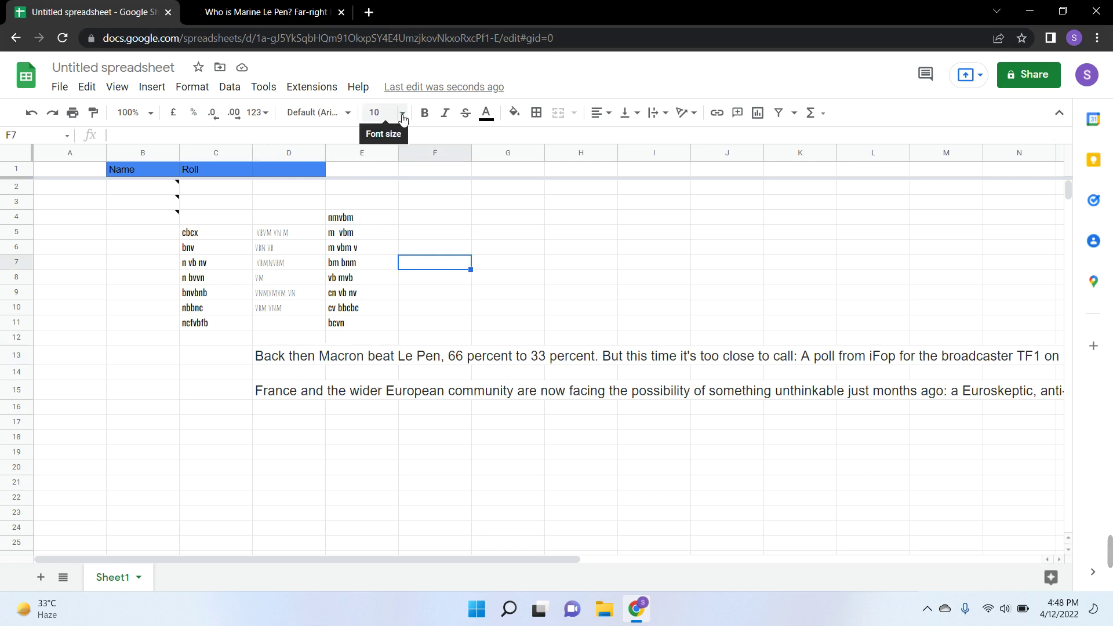
left_click(403, 118)
left_click(388, 139)
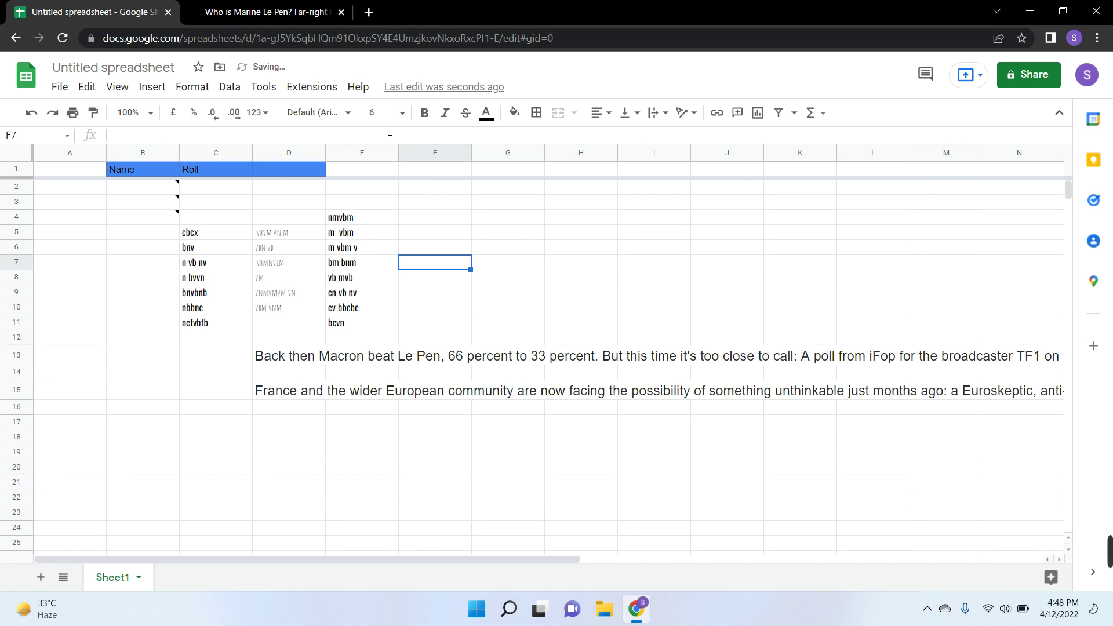
Try font sizes 6 and 9 on the first article paragraph in D13
left_click(294, 363)
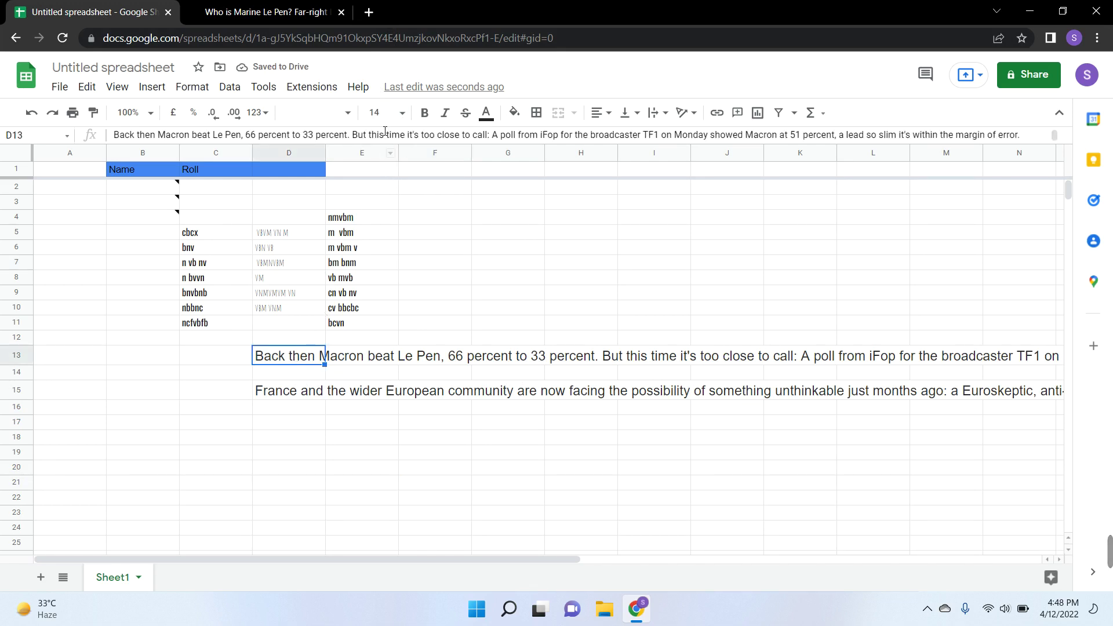
left_click(399, 117)
left_click(377, 139)
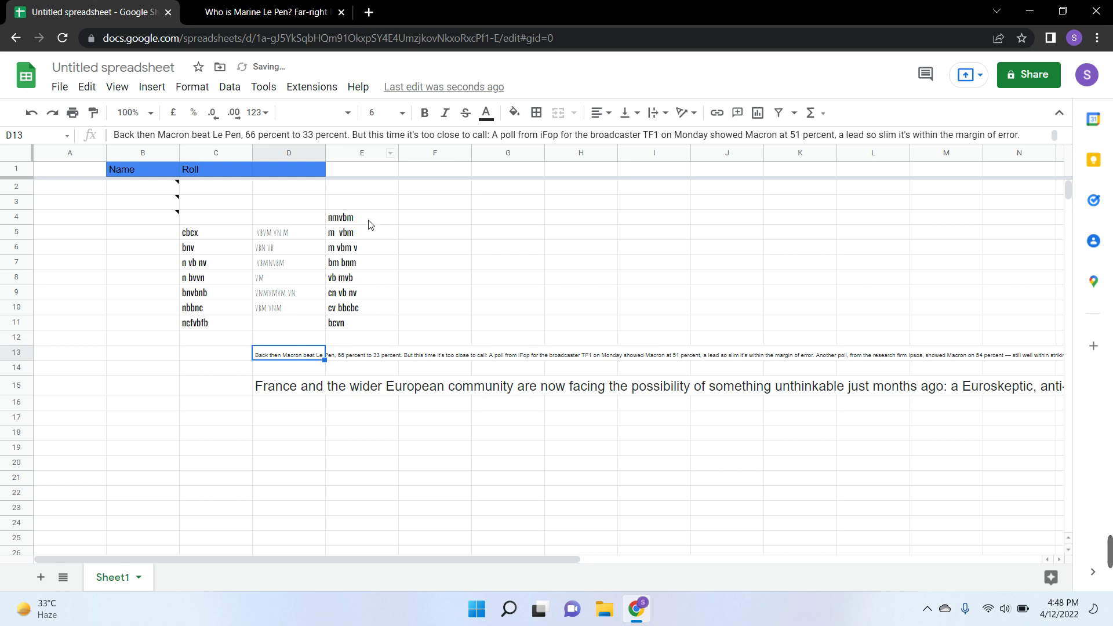
left_click(407, 119)
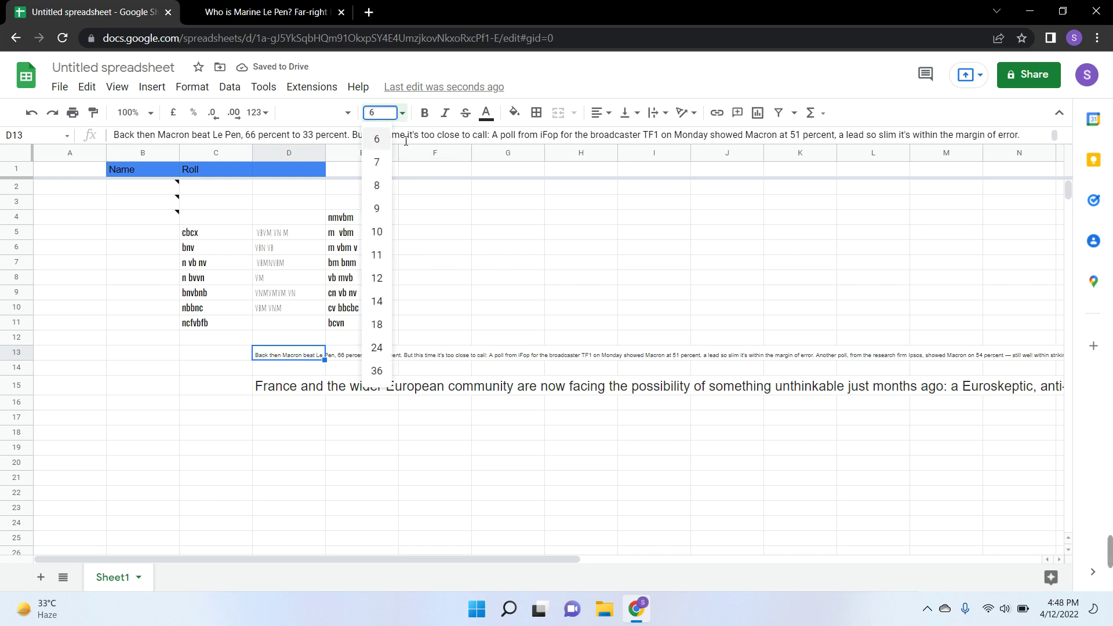
left_click(383, 217)
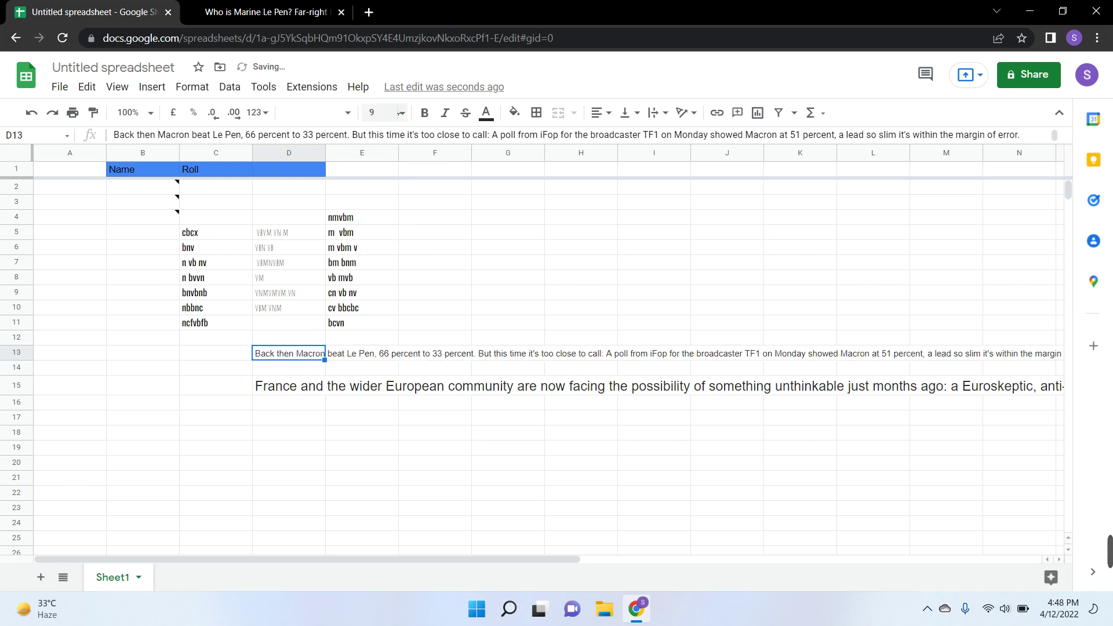
Set the font size of both article paragraphs, in D13 and D15, to 10
left_click(400, 113)
left_click(377, 234)
left_click(312, 449)
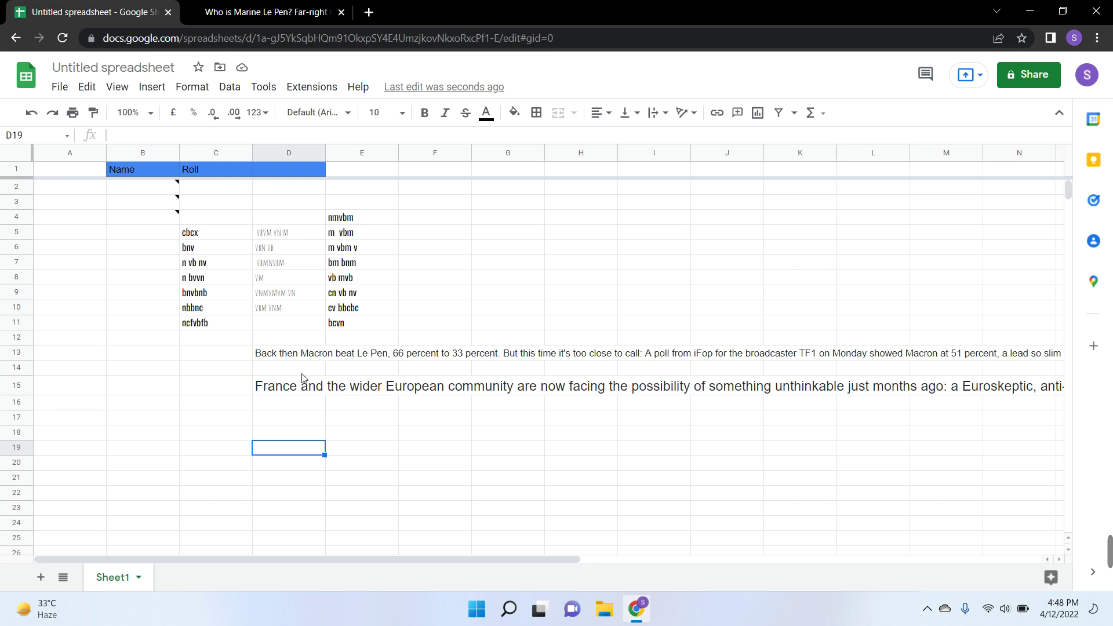
left_click(284, 391)
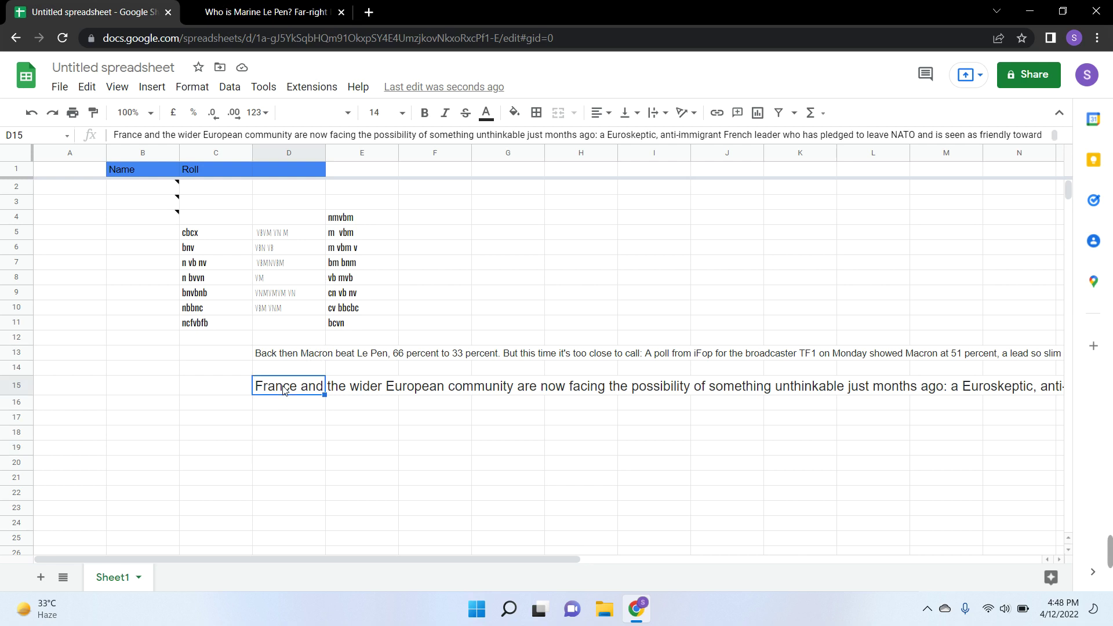
left_click(380, 113)
left_click(384, 235)
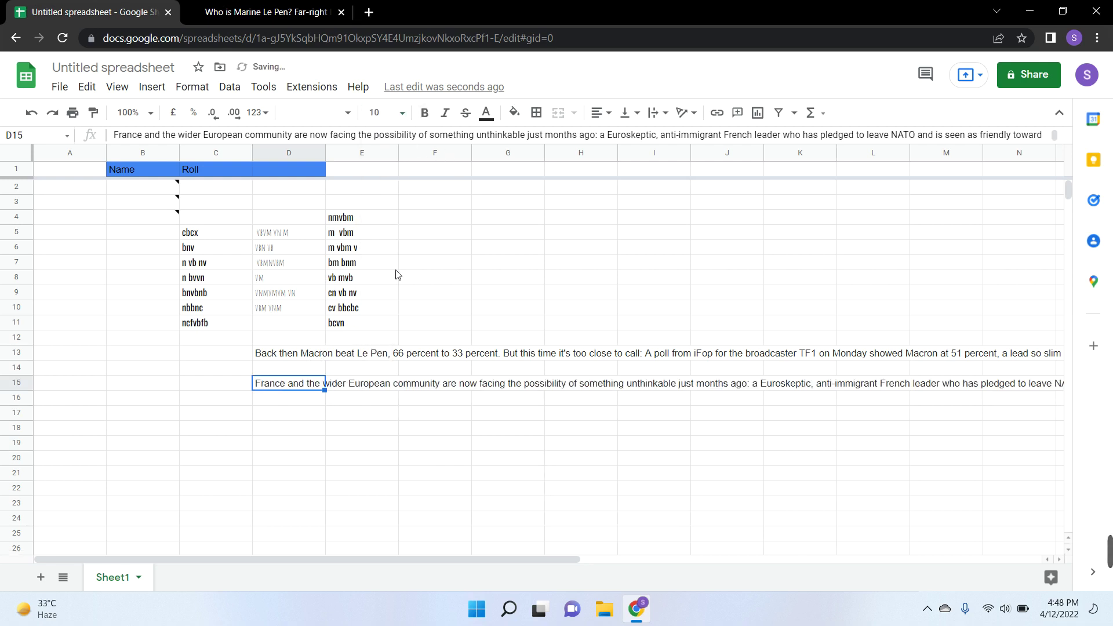
Change the text colour of the first article paragraph in D13 to bright green
left_click(296, 358)
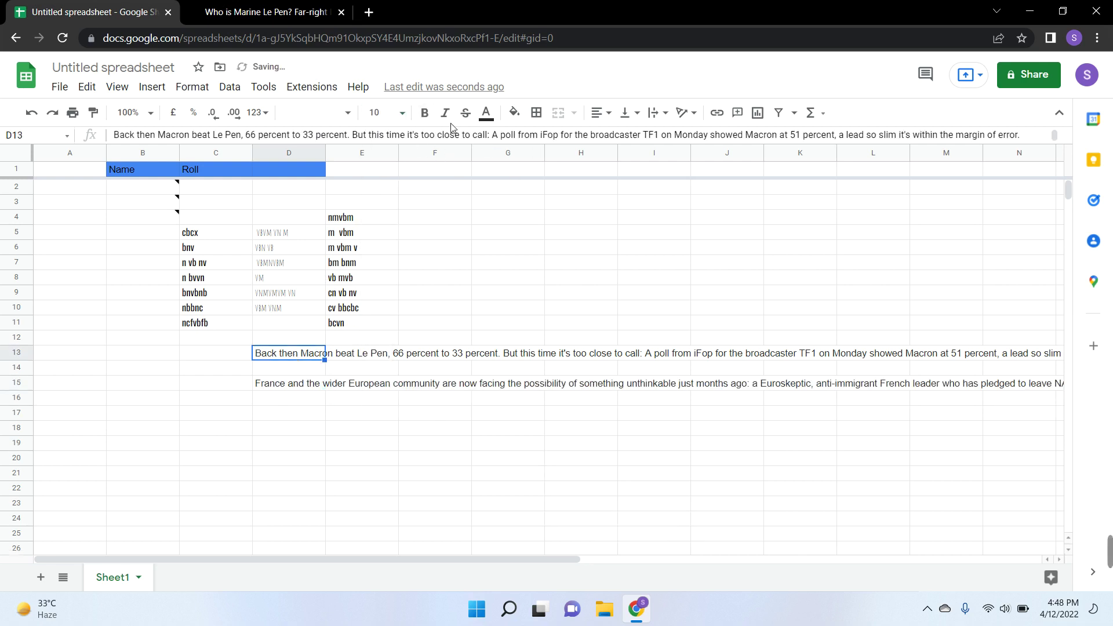
left_click(486, 113)
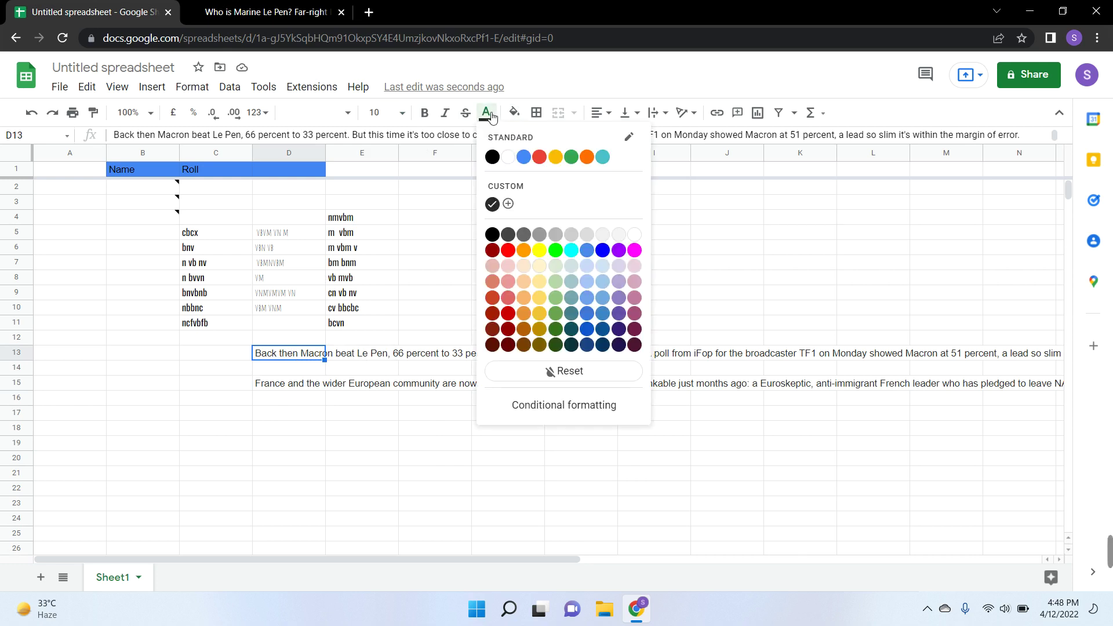
left_click(556, 250)
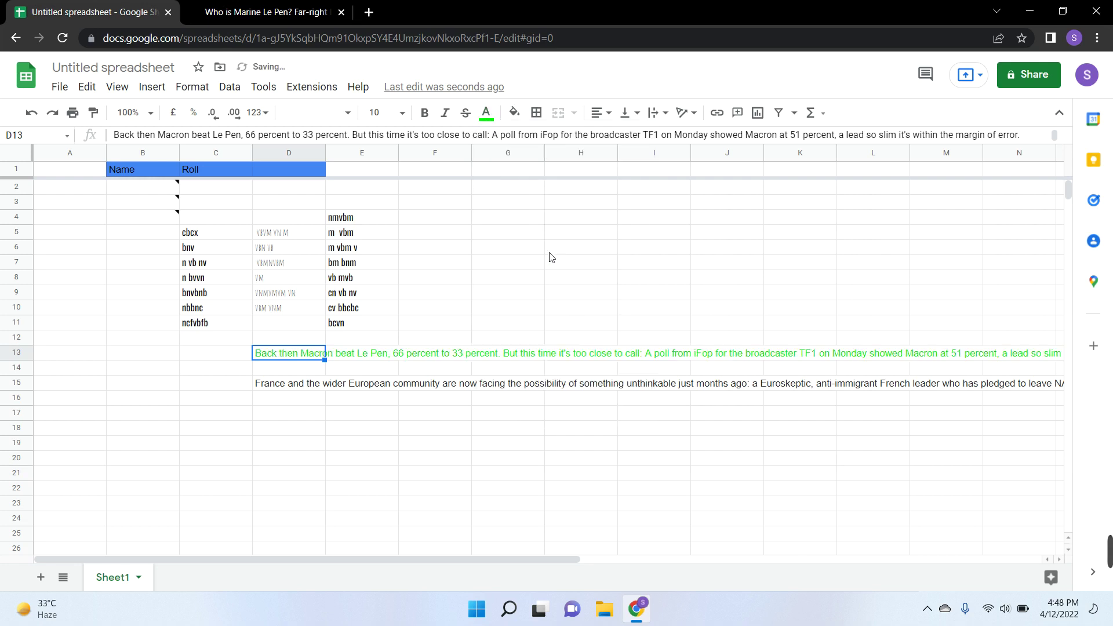
Fill cell D13 with blue and undo the fill
left_click(513, 112)
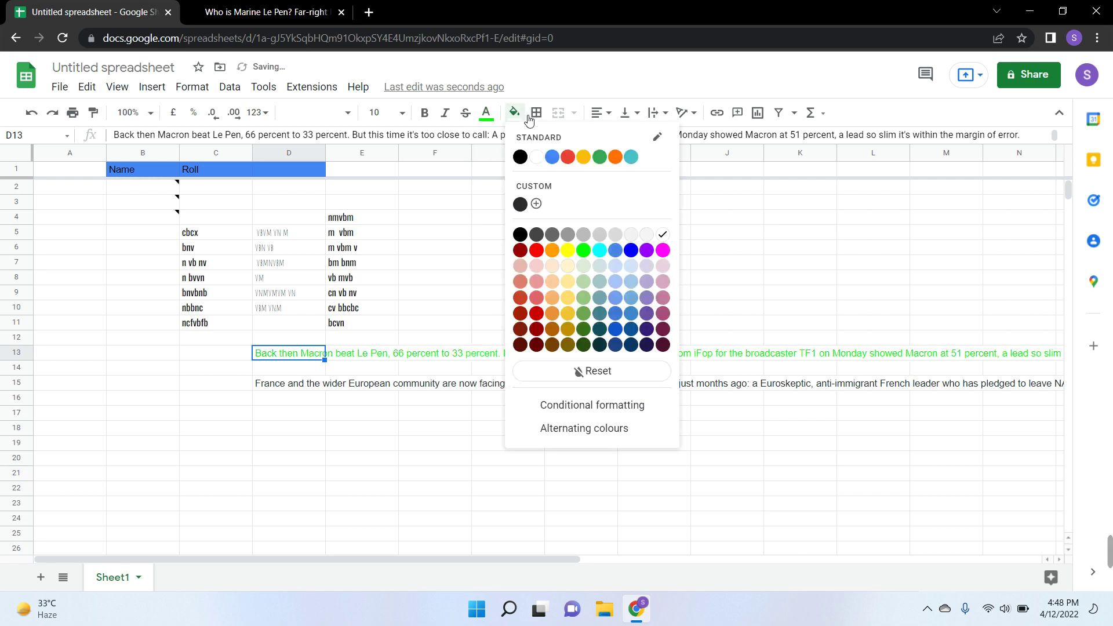
left_click(631, 250)
left_click(339, 415)
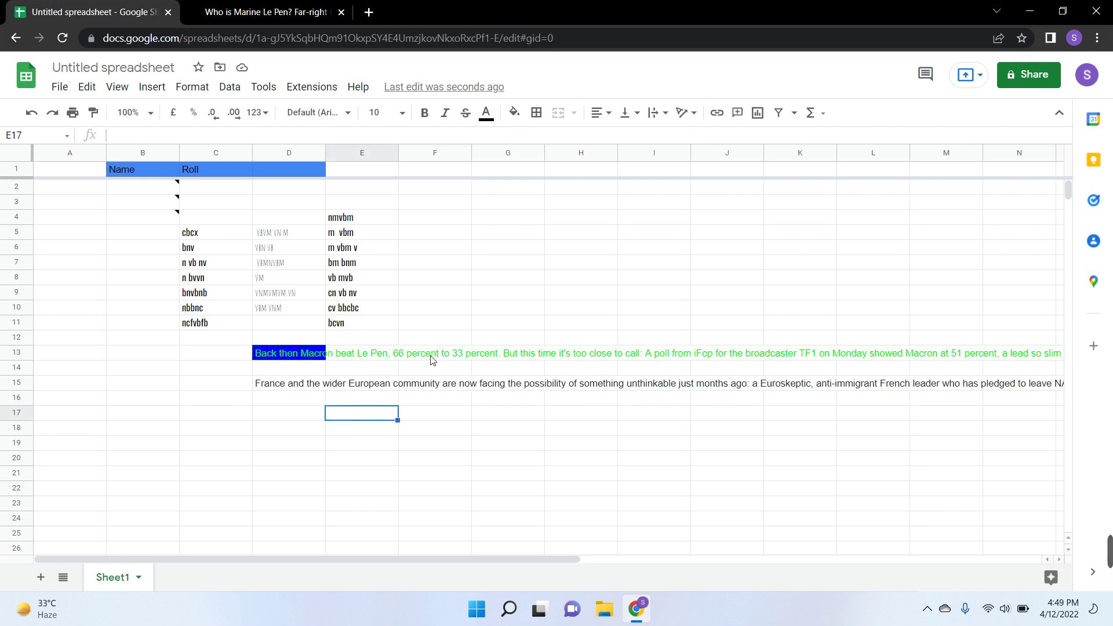
key("ctrl+z")
left_click(447, 284)
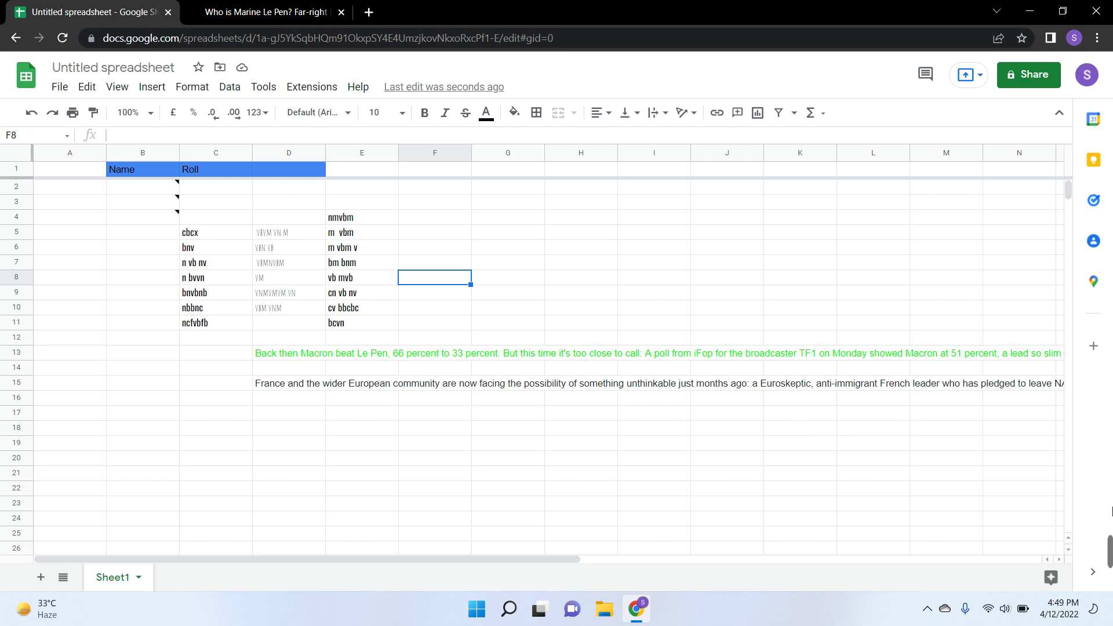
mouse_move(1110, 539)
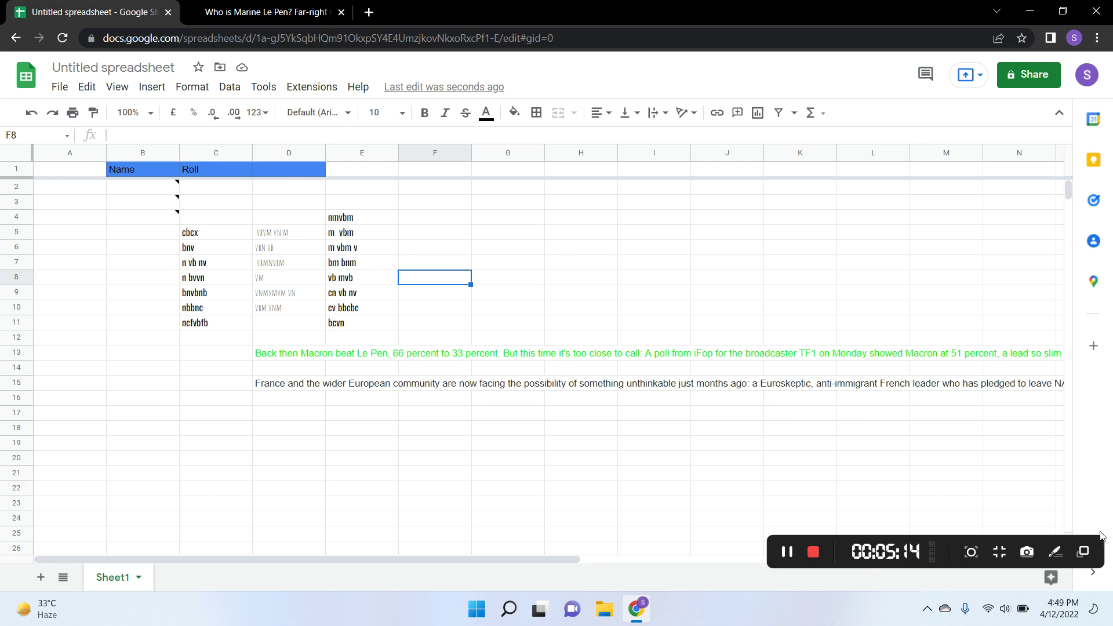